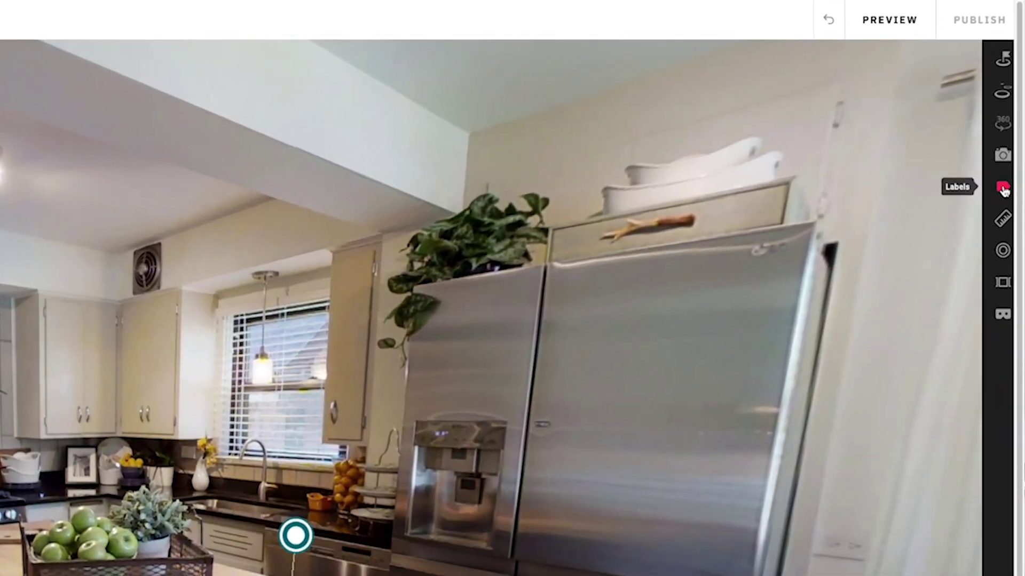
# Open the Labels tool, and hide and reshow its list of floors.
pyautogui.click(1003, 189)
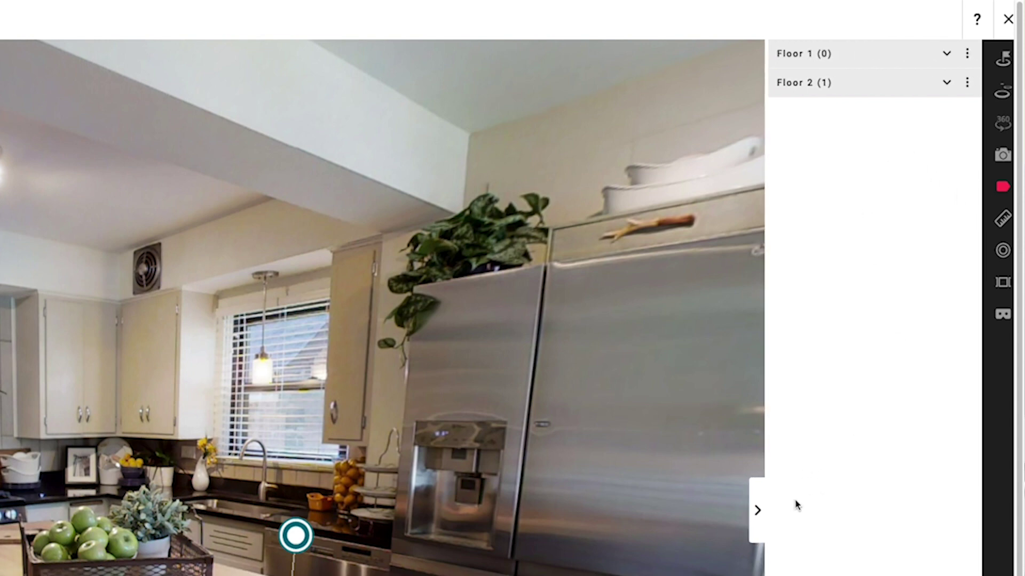
pyautogui.click(758, 512)
pyautogui.click(972, 511)
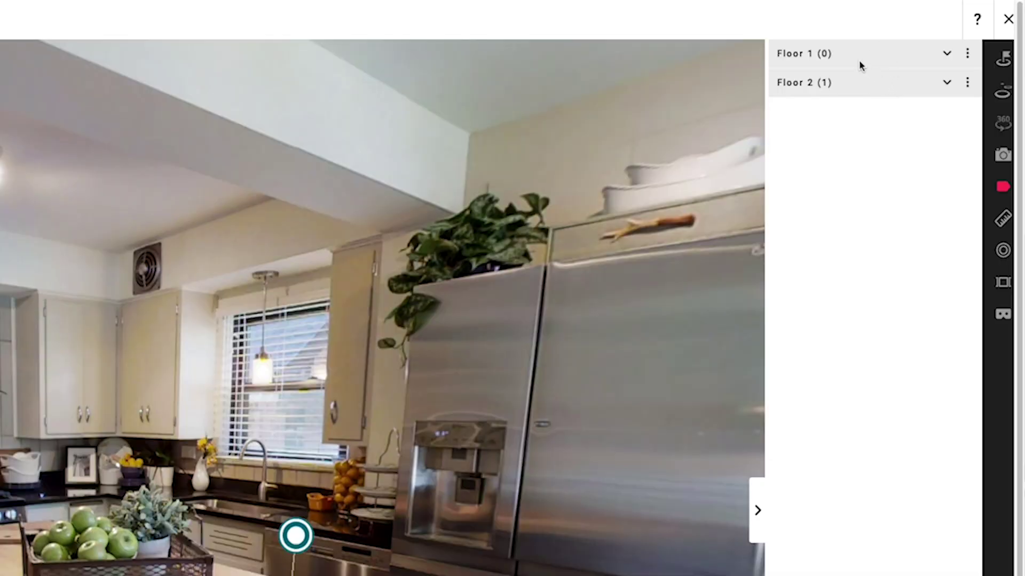
pyautogui.click(967, 83)
pyautogui.click(941, 118)
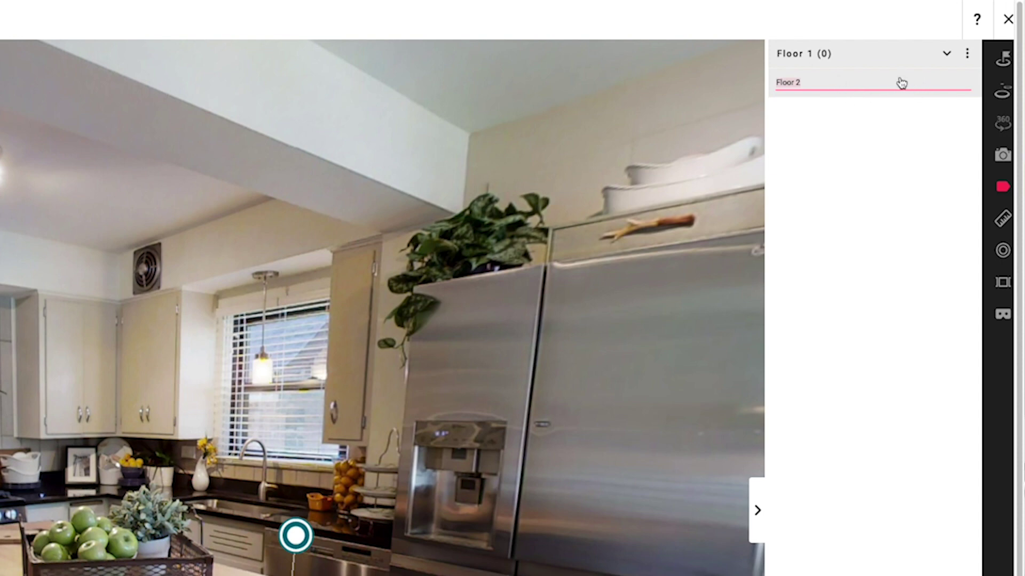
pyautogui.click(865, 128)
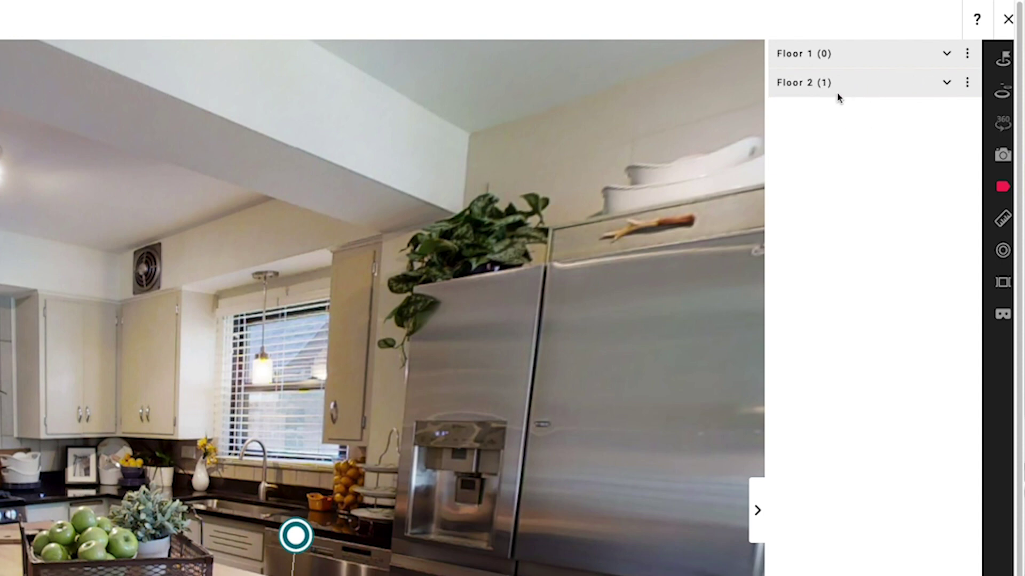
# Expand the Floor 2 label list and add a Bedroom label by the bed in the room with the tan floor.
pyautogui.click(946, 85)
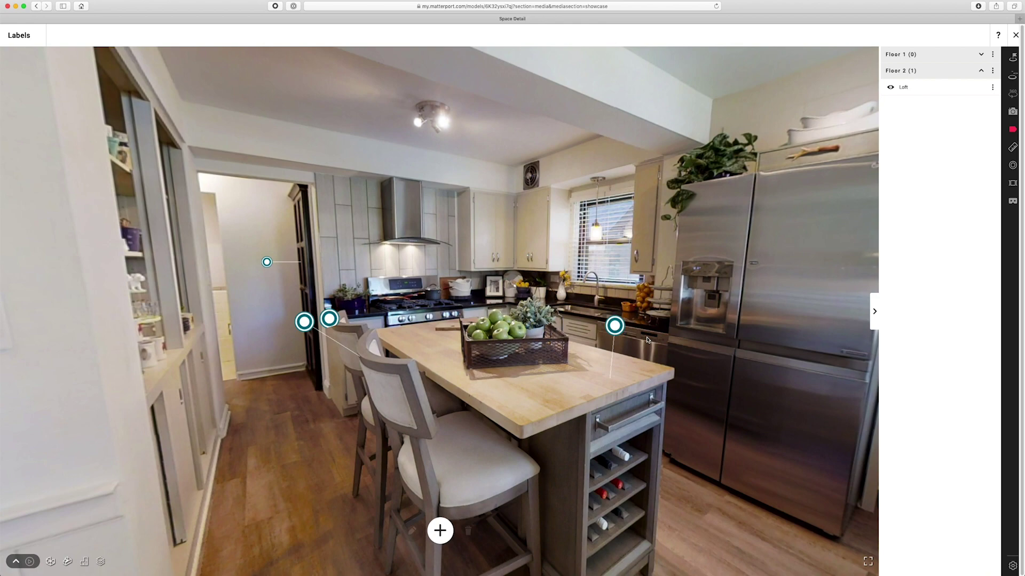
pyautogui.click(439, 531)
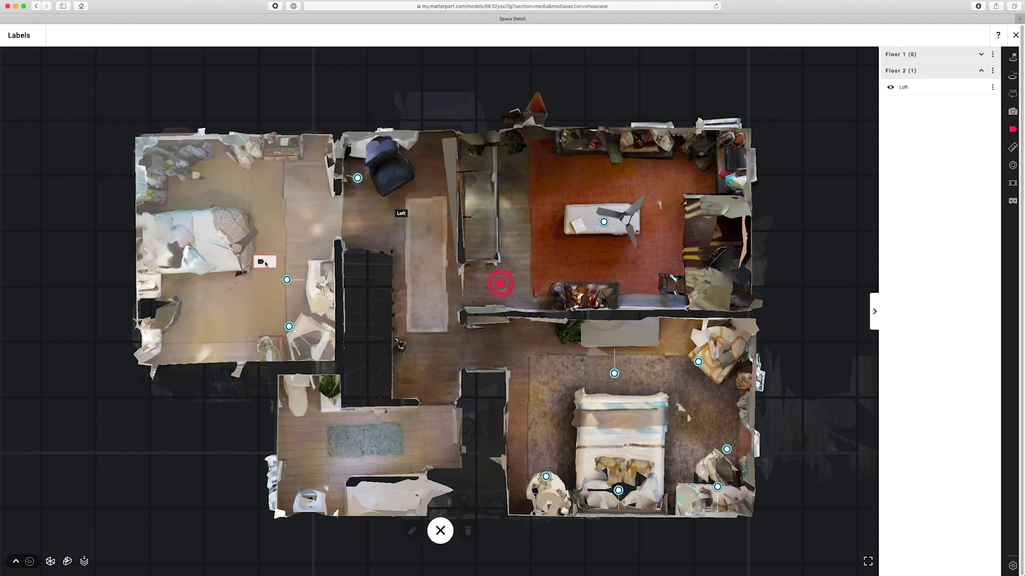
pyautogui.click(239, 251)
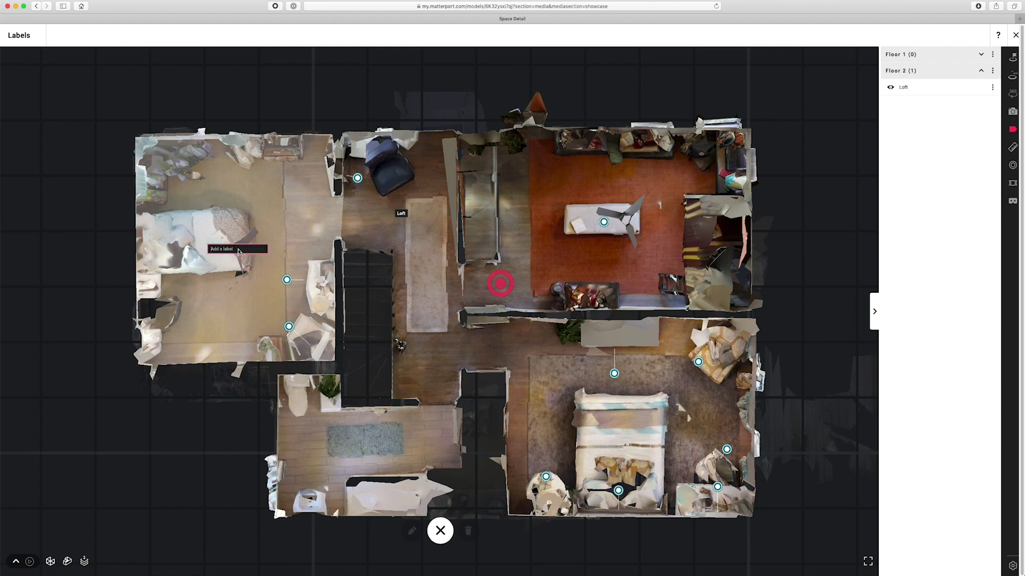
pyautogui.write('Bed')
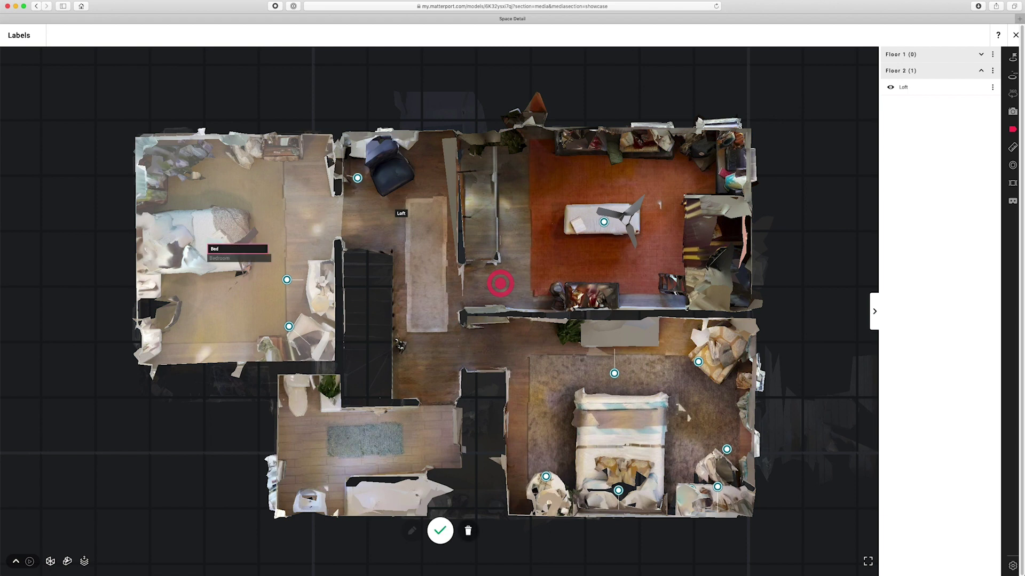
pyautogui.click(232, 259)
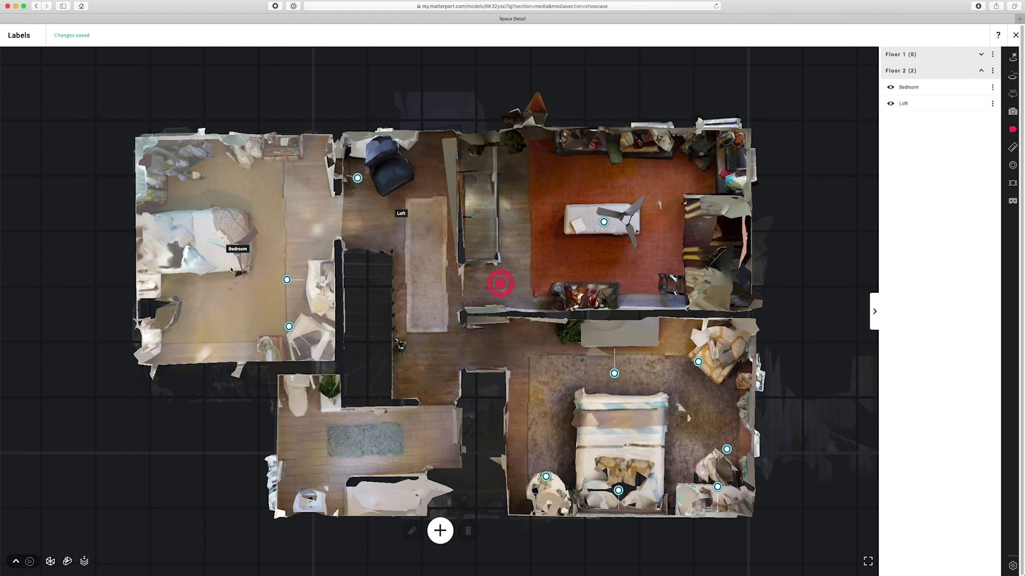
# Add a Bathroom label to the room with the blue-grey rug and toilet on Floor 2.
pyautogui.click(440, 531)
pyautogui.click(361, 448)
pyautogui.write('Bath')
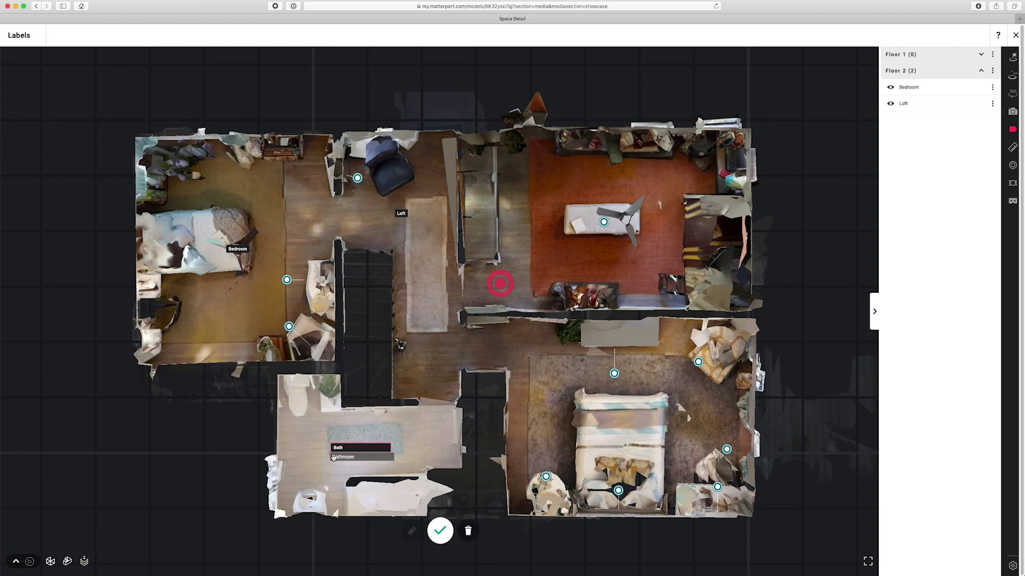
pyautogui.click(351, 458)
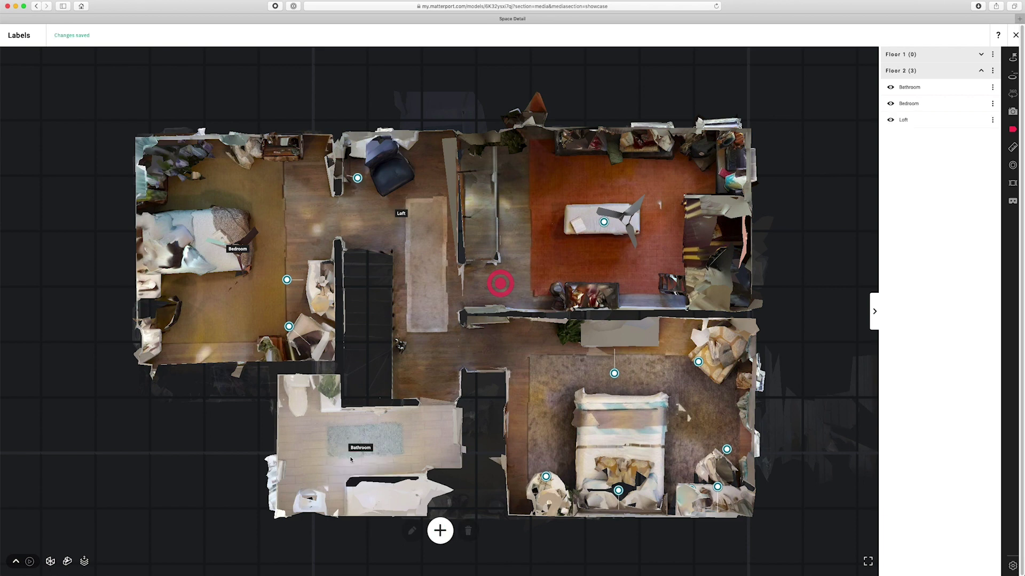
# Move the Bathroom label onto the rug and the Bedroom label higher on the bed, keeping the Bedroom label's text.
pyautogui.moveTo(357, 449)
pyautogui.mouseDown()
pyautogui.moveTo(354, 431)
pyautogui.moveTo(367, 440)
pyautogui.mouseUp()
pyautogui.moveTo(238, 248)
pyautogui.mouseDown()
pyautogui.moveTo(219, 235)
pyautogui.moveTo(235, 236)
pyautogui.mouseUp()
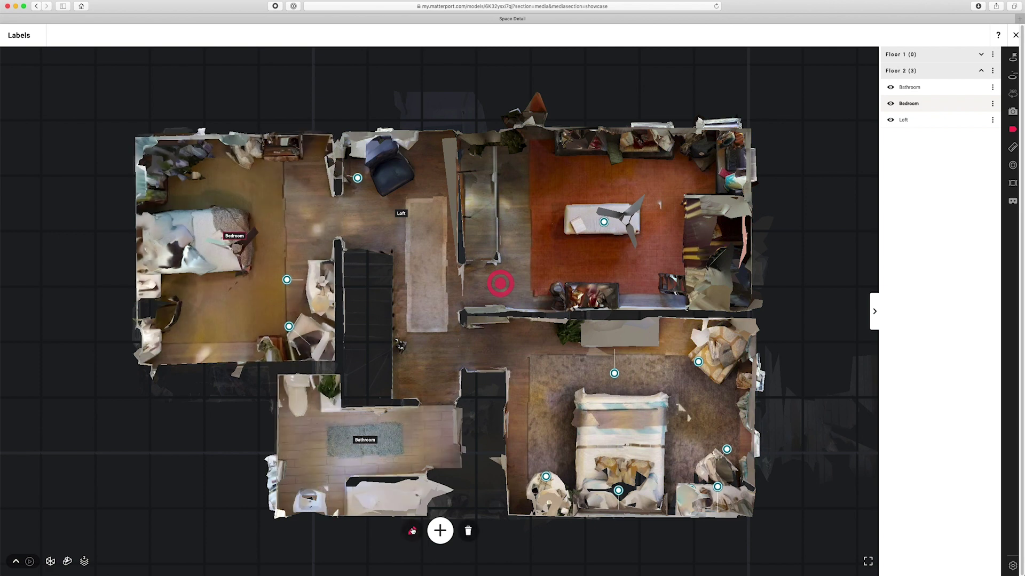
pyautogui.click(413, 531)
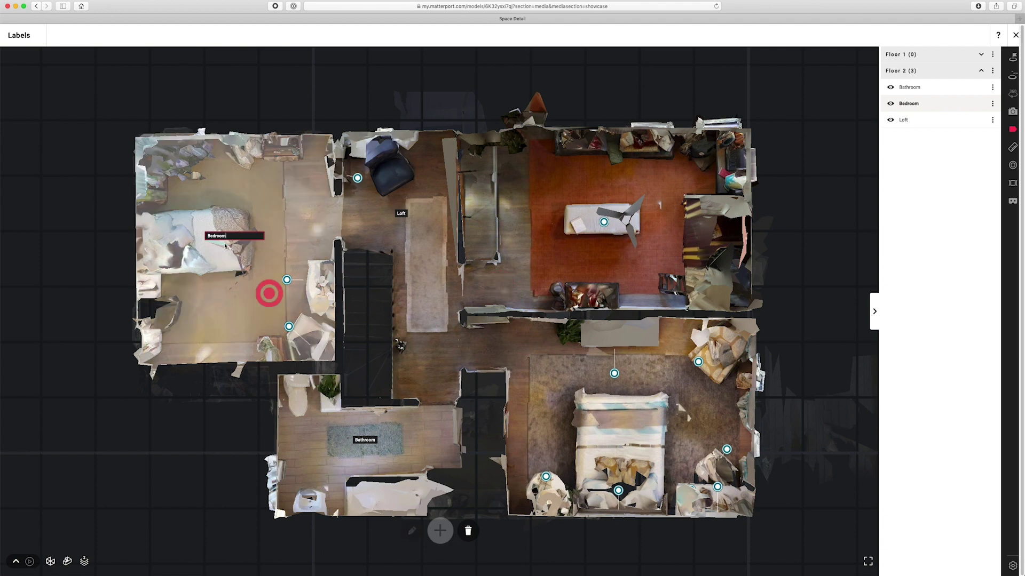
pyautogui.press('Return')
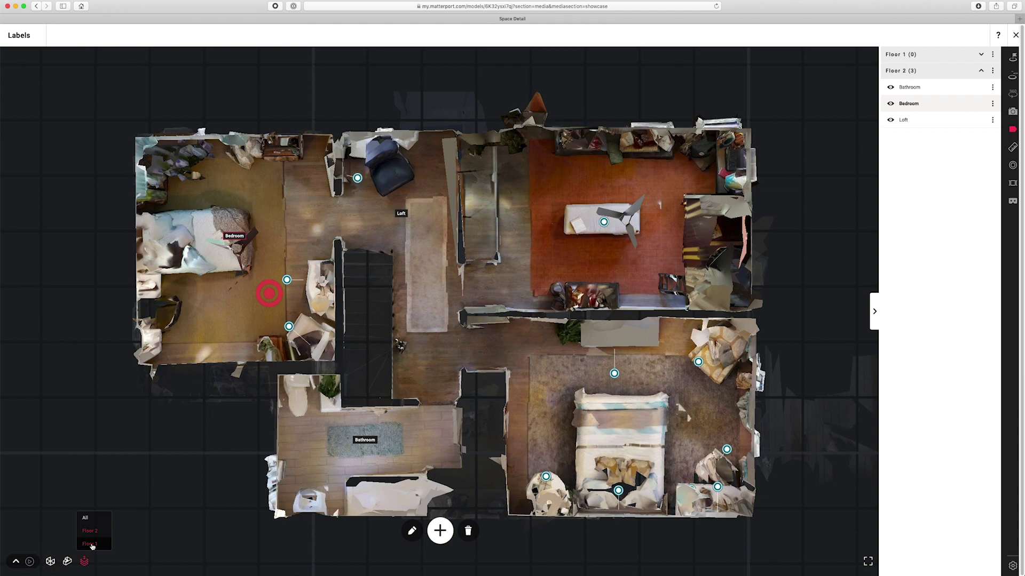
# Show Floor 1 and add a Living Room label over the long wooden table.
pyautogui.click(91, 544)
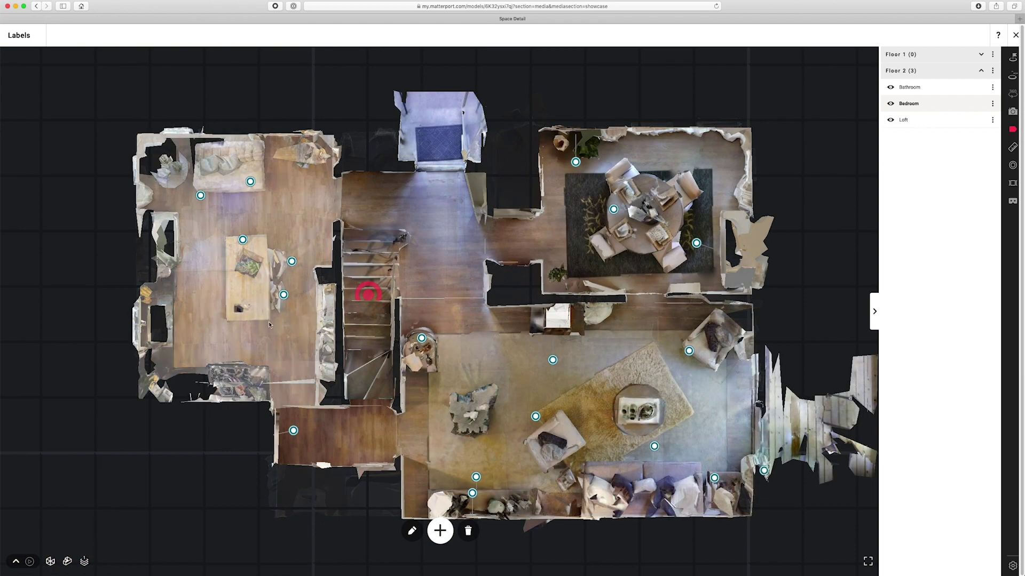
pyautogui.click(441, 531)
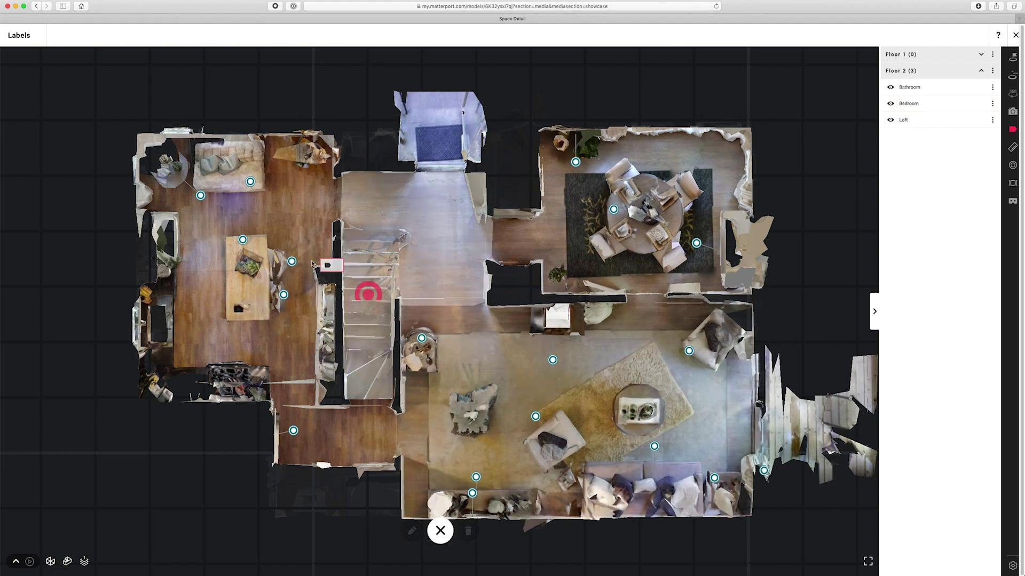
pyautogui.click(225, 277)
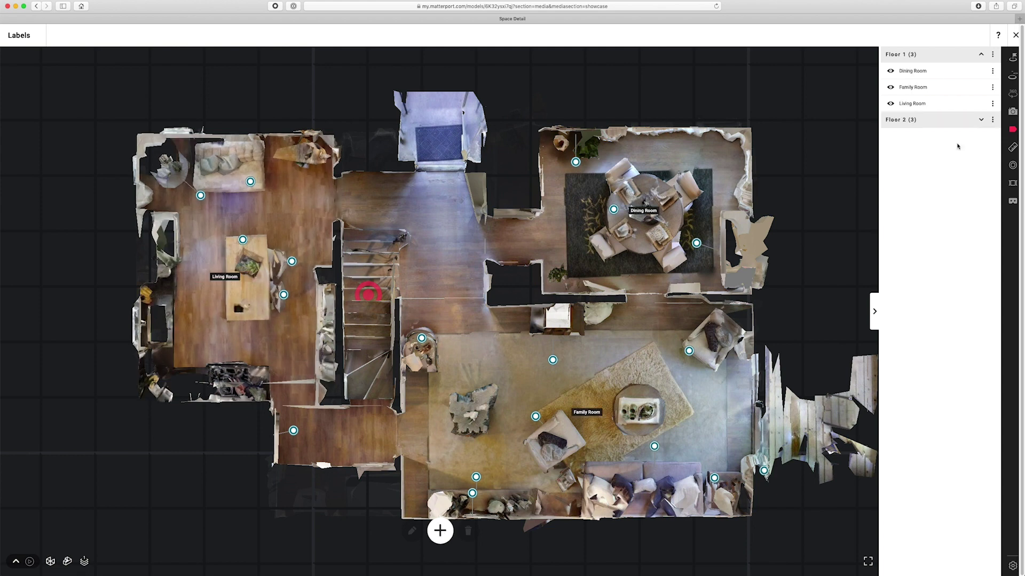
# Close the Labels tool and preview the space, viewing Floor 2 and all floors together before returning to editing.
pyautogui.click(1016, 36)
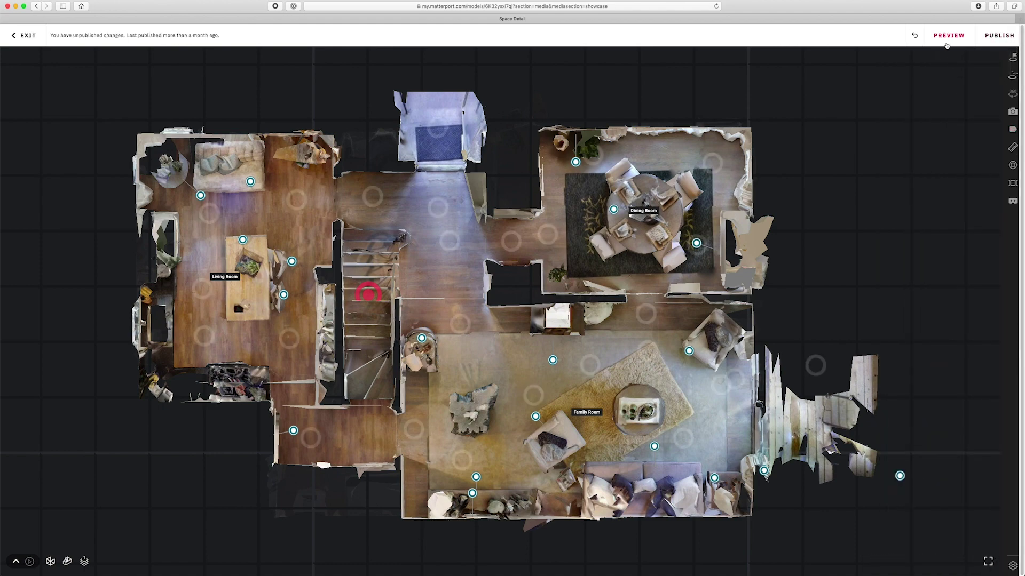
pyautogui.click(947, 44)
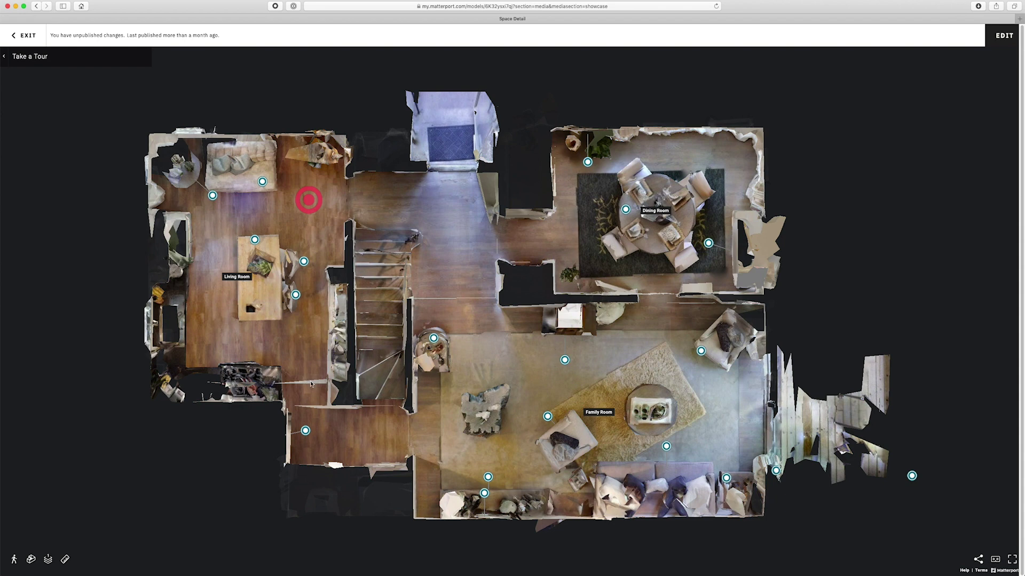
pyautogui.click(48, 559)
pyautogui.click(52, 529)
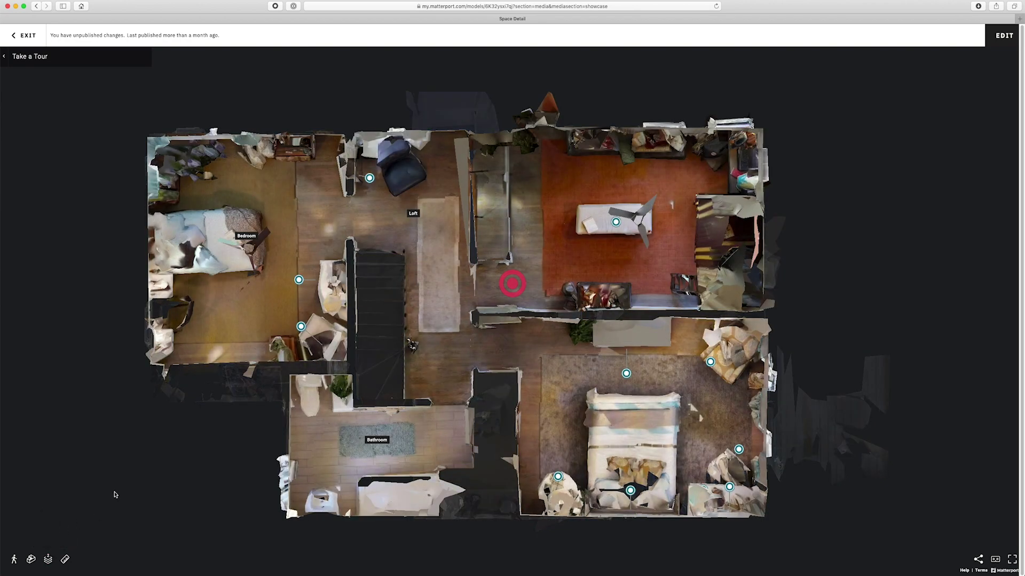
pyautogui.moveTo(49, 559)
pyautogui.click(50, 517)
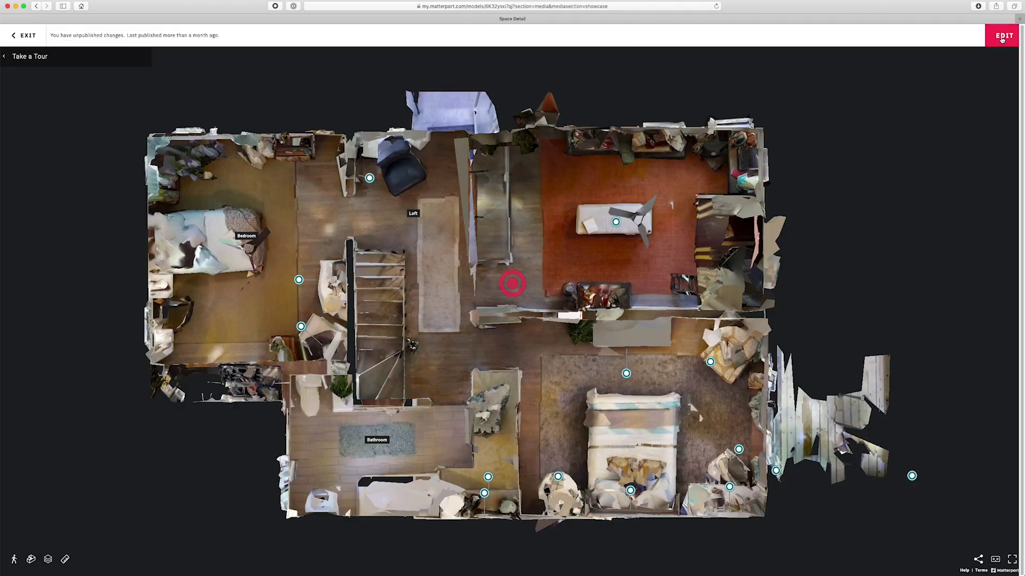
pyautogui.click(1002, 40)
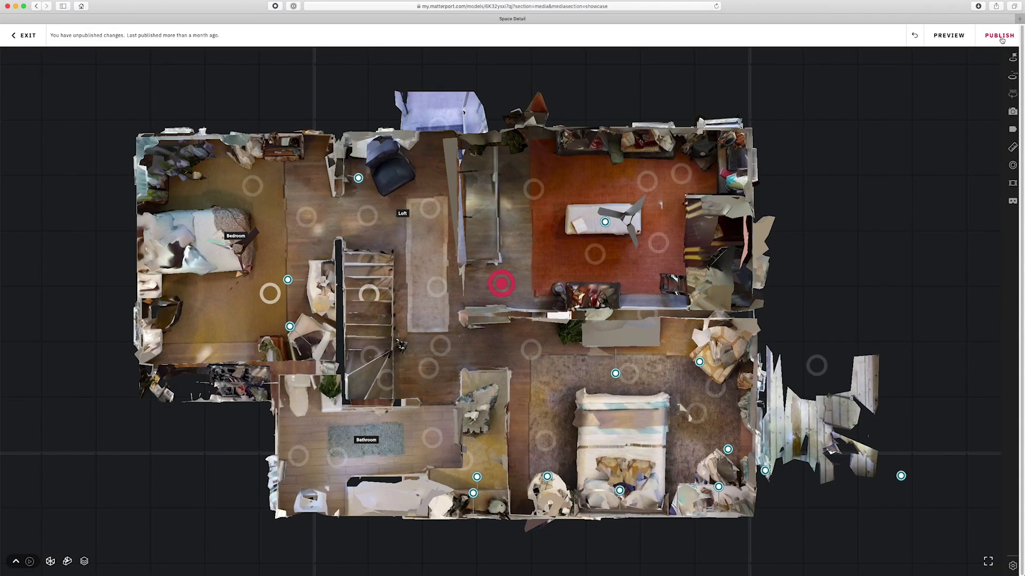
# Open the Measurements tool and review its snapping, continuous line and unit settings.
pyautogui.click(1012, 148)
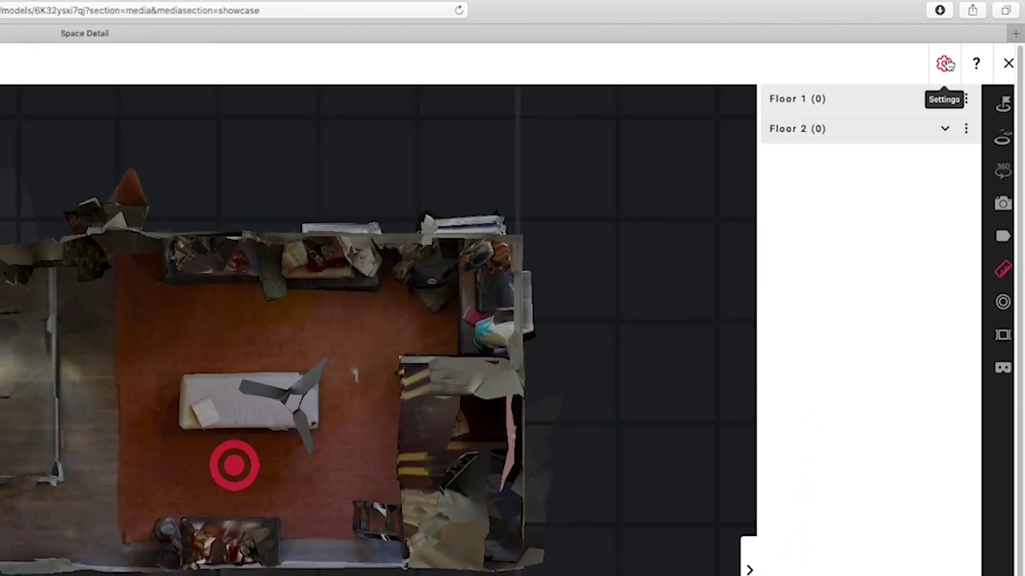
pyautogui.click(944, 64)
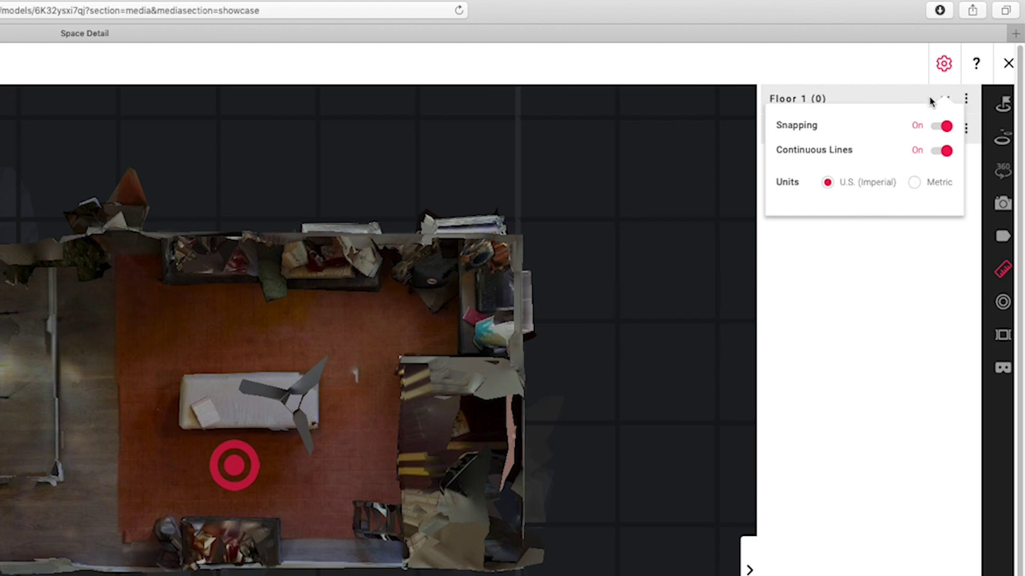
pyautogui.click(945, 65)
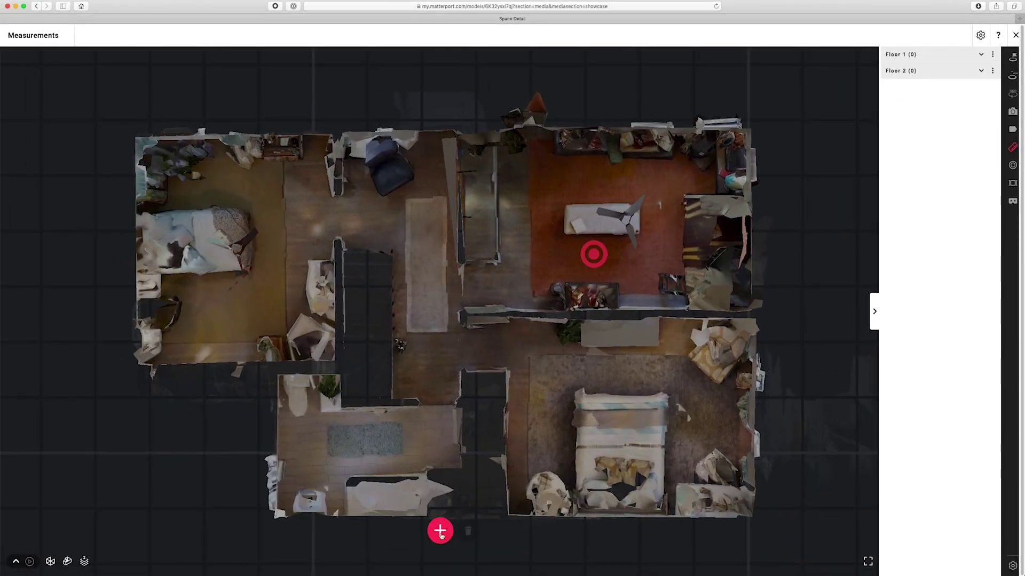
# Add a single measurement line between the two opposite long walls of the red-floored room on Floor 2.
pyautogui.click(440, 531)
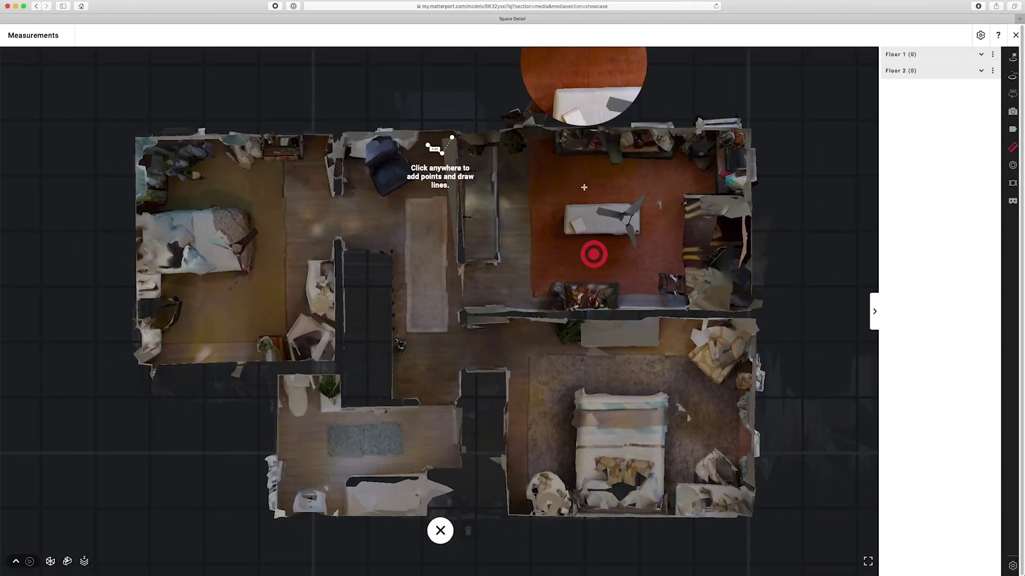
pyautogui.click(560, 130)
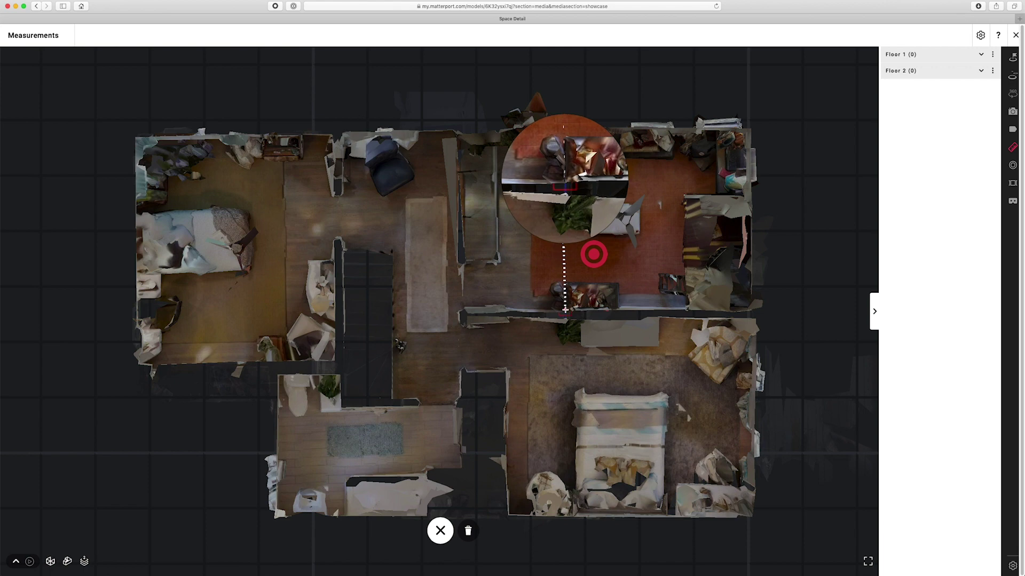
pyautogui.click(564, 310)
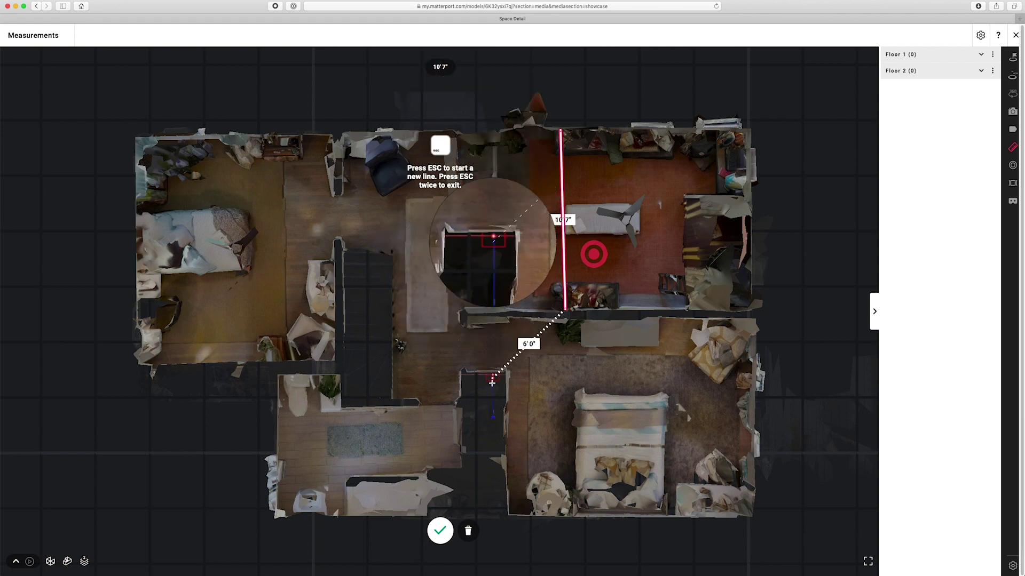
pyautogui.click(439, 532)
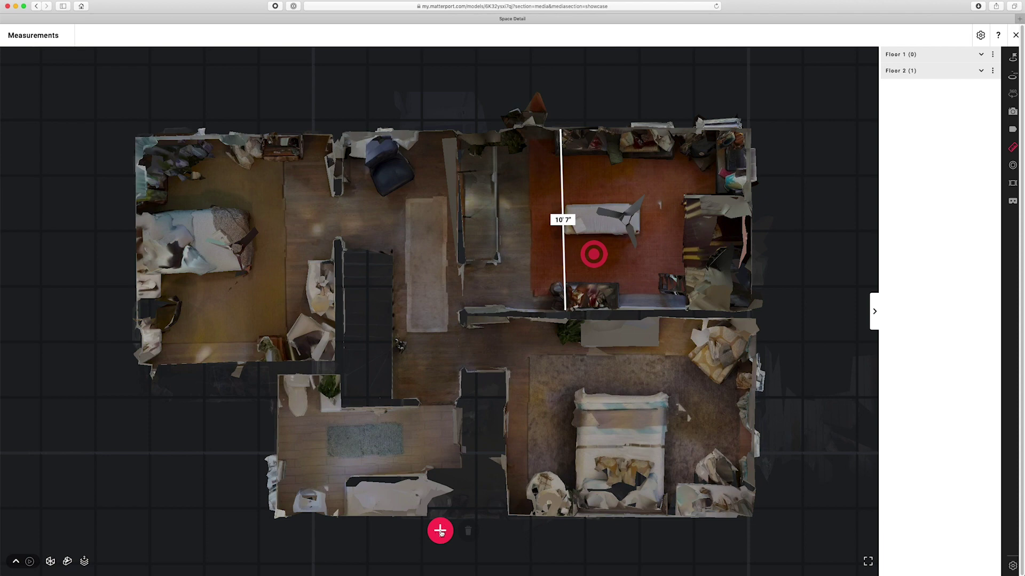
# Add a continuous measurement along the bedroom's headboard wall and adjoining outer wall, and check its total length.
pyautogui.click(440, 531)
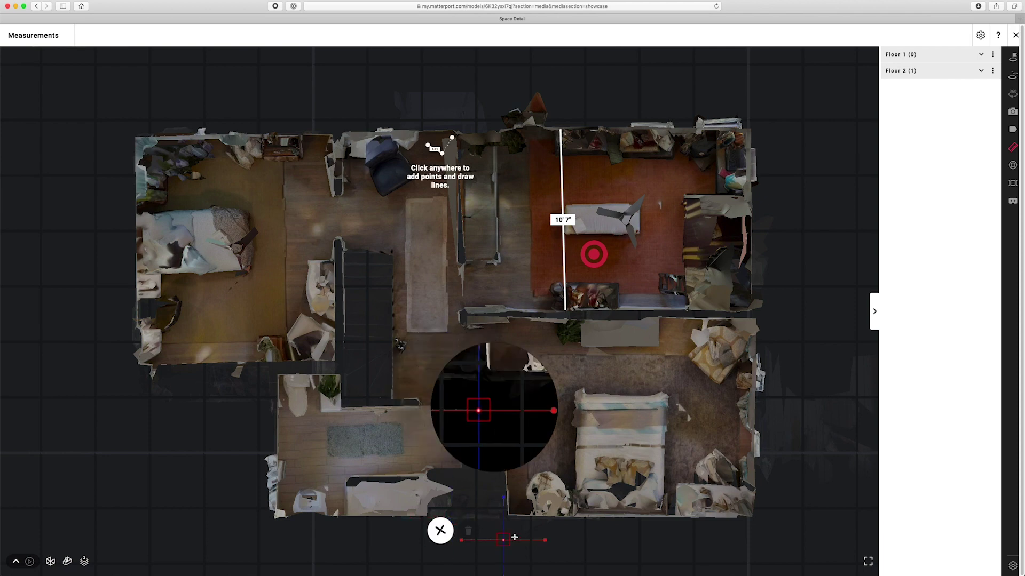
pyautogui.click(508, 516)
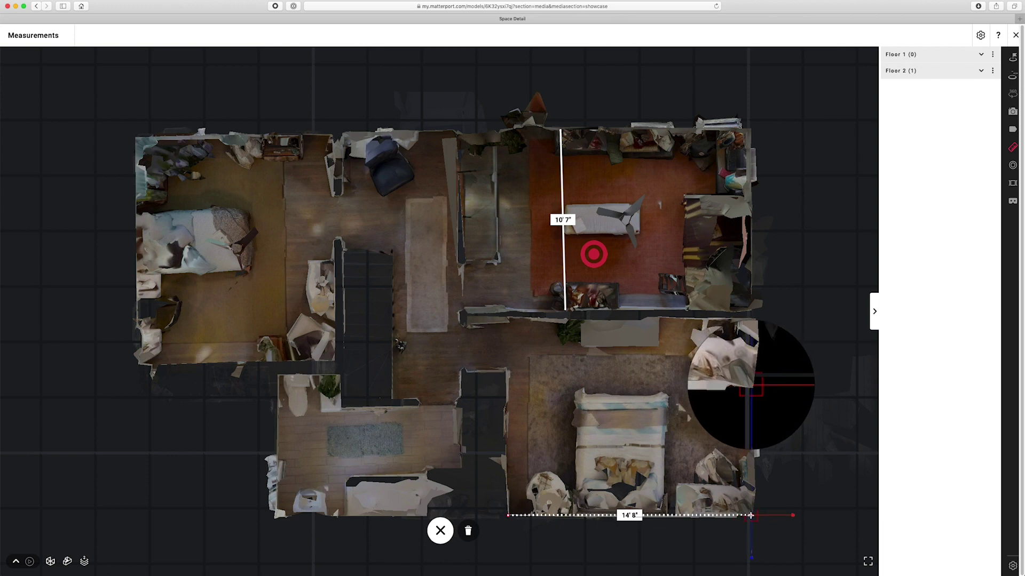
pyautogui.click(750, 515)
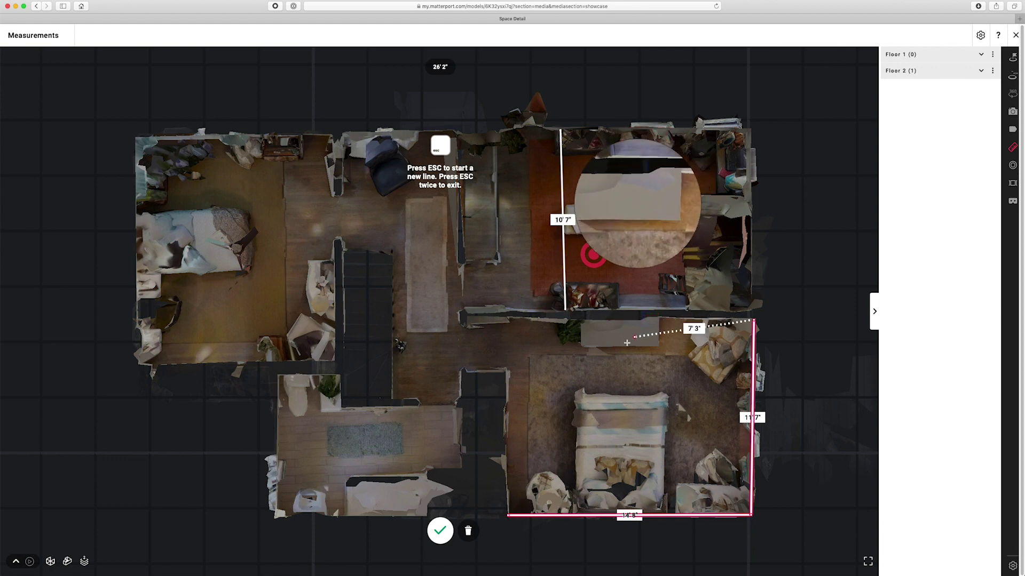
pyautogui.click(441, 531)
pyautogui.click(706, 516)
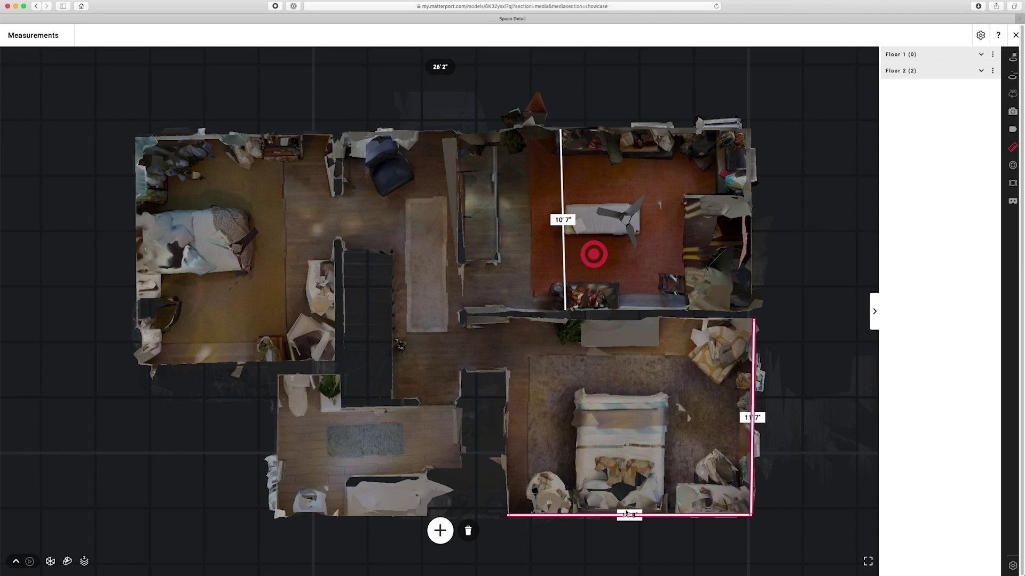
pyautogui.click(447, 69)
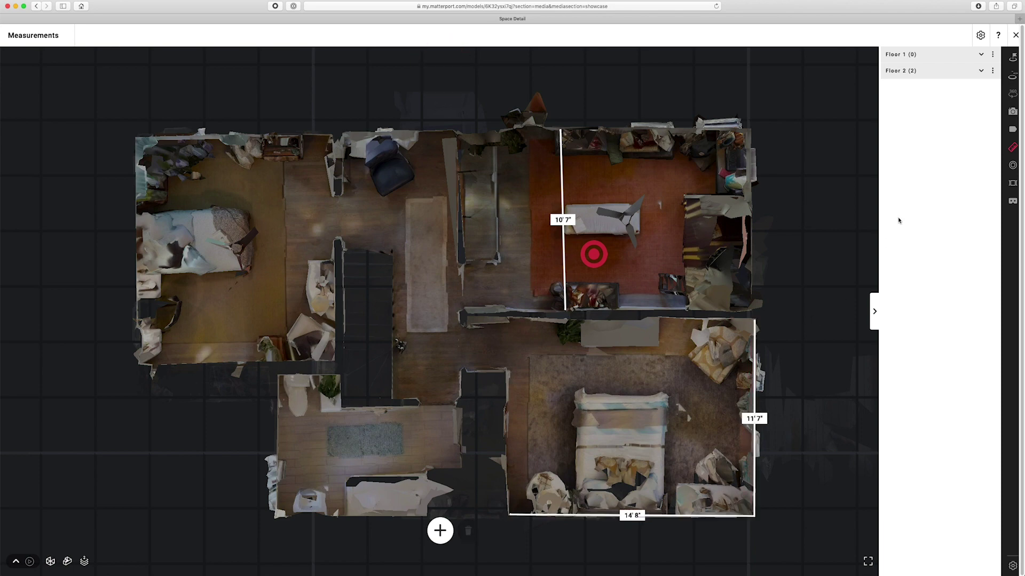
# Turn off continuous lines and add a single measurement between the bathroom's two opposite long walls on Floor 2.
pyautogui.click(981, 36)
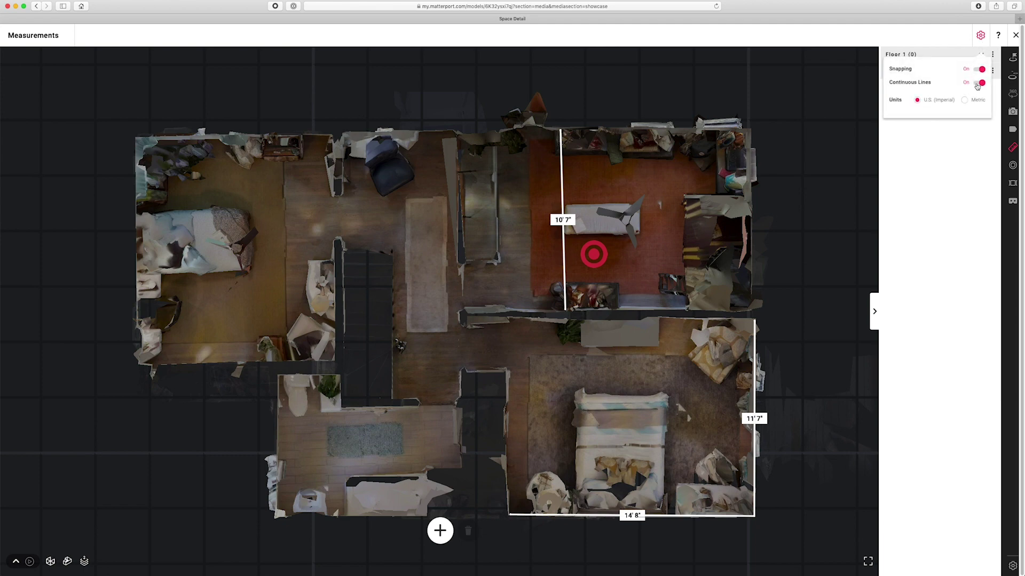
pyautogui.click(981, 37)
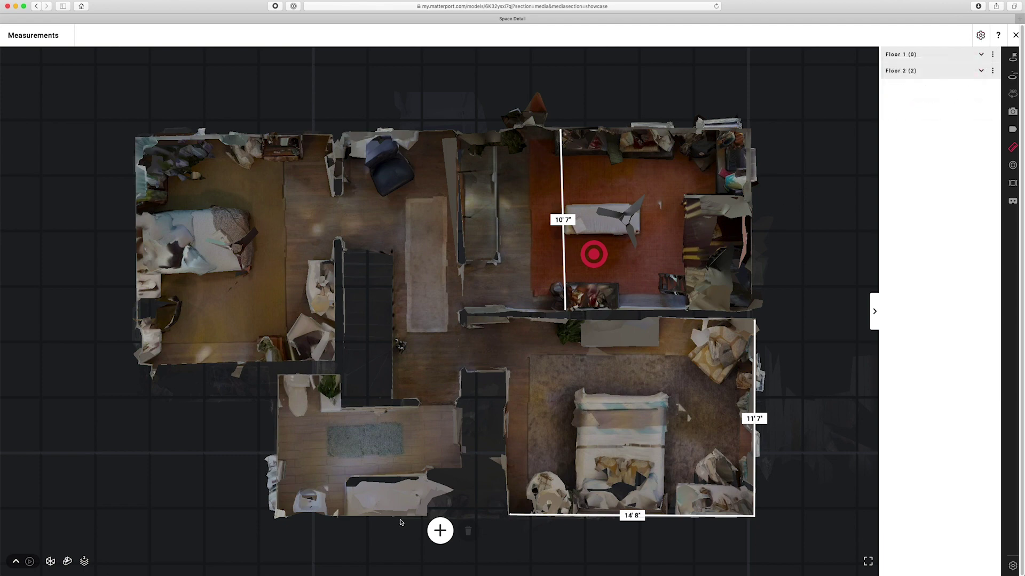
pyautogui.click(439, 531)
pyautogui.click(333, 515)
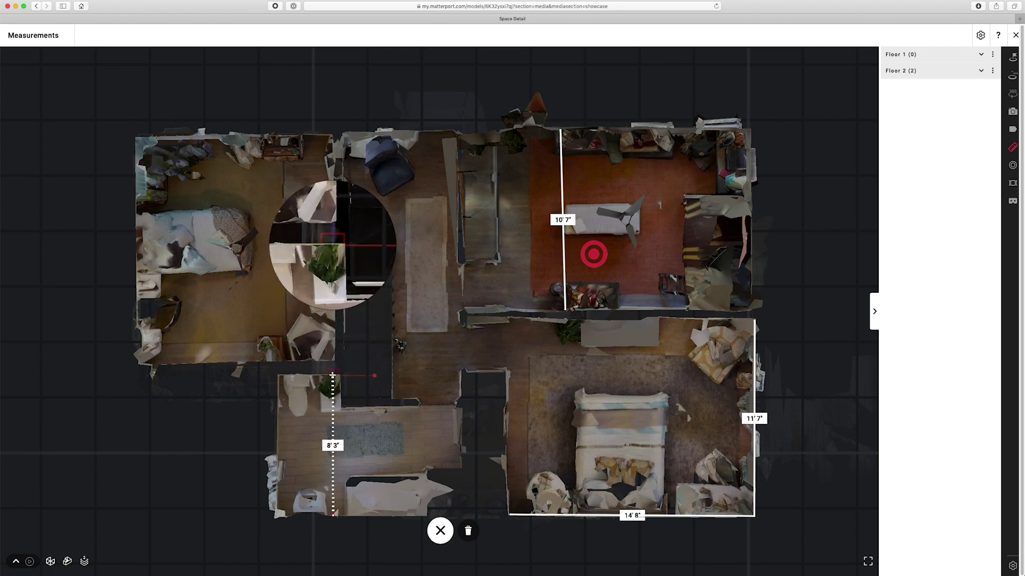
pyautogui.click(333, 376)
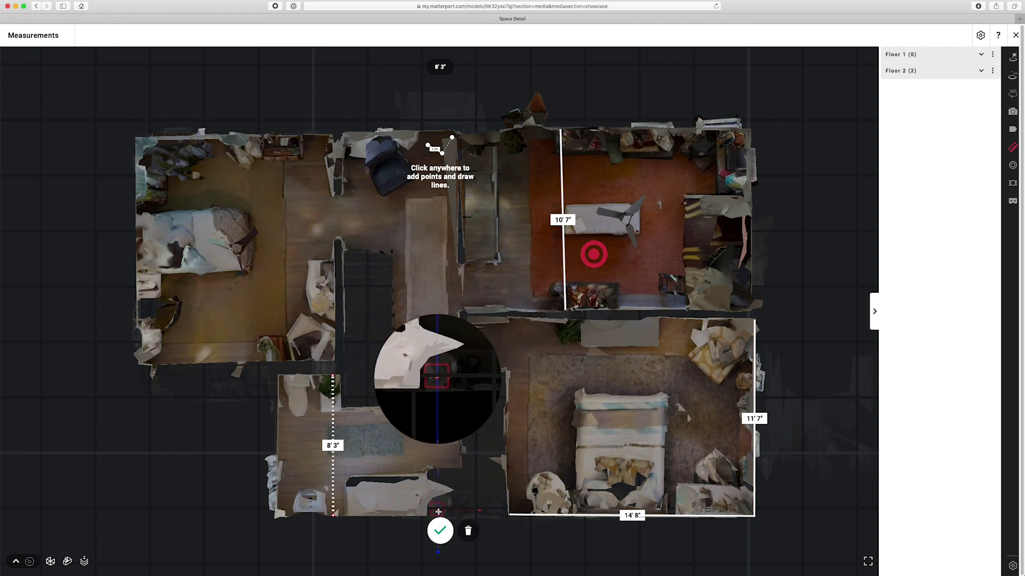
# Add two separate measurement lines in the yellow-rugged bedroom on Floor 2, one along its length and one across its width.
pyautogui.click(330, 361)
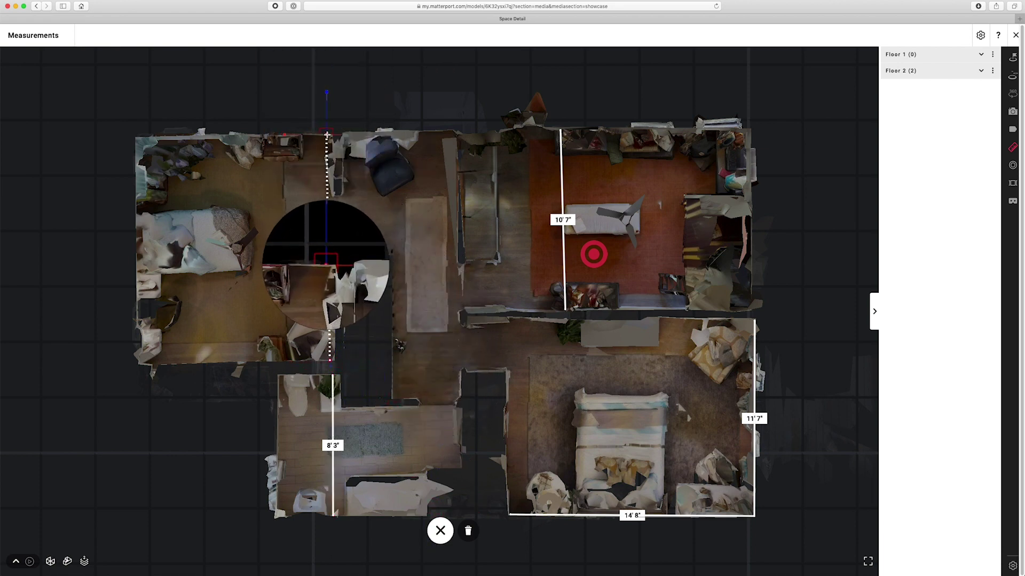
pyautogui.click(327, 135)
pyautogui.click(138, 227)
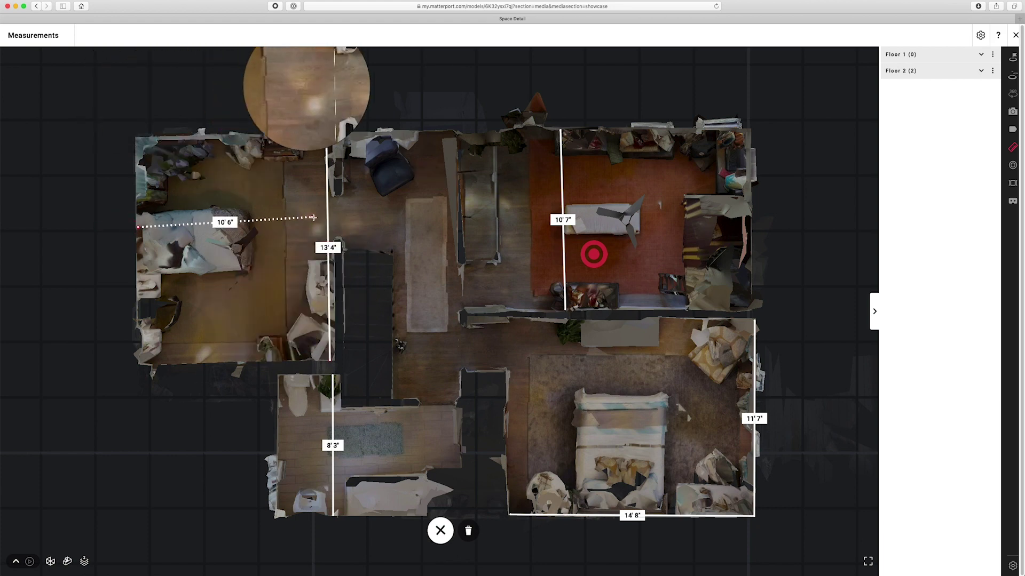
pyautogui.click(330, 226)
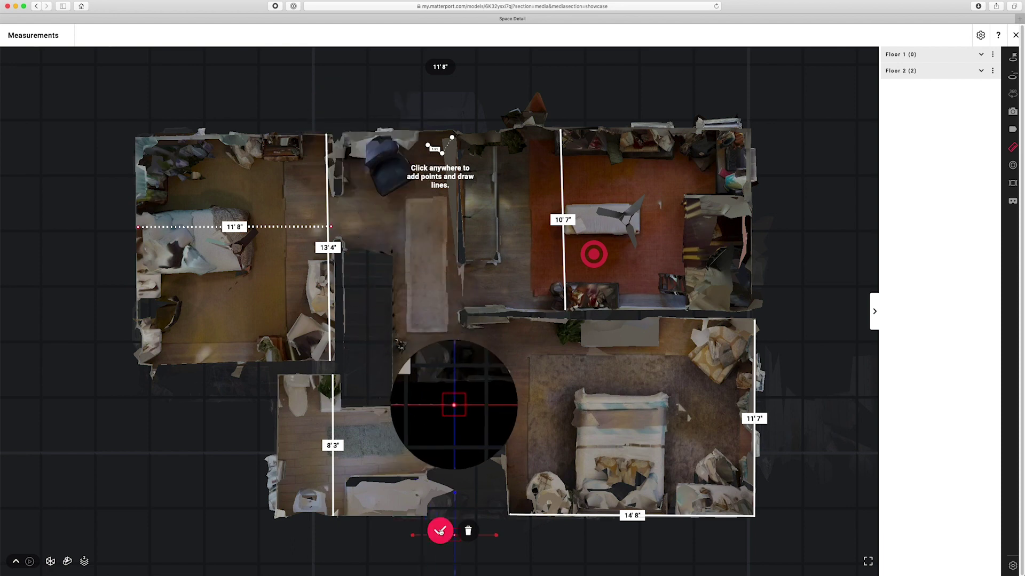
pyautogui.click(440, 532)
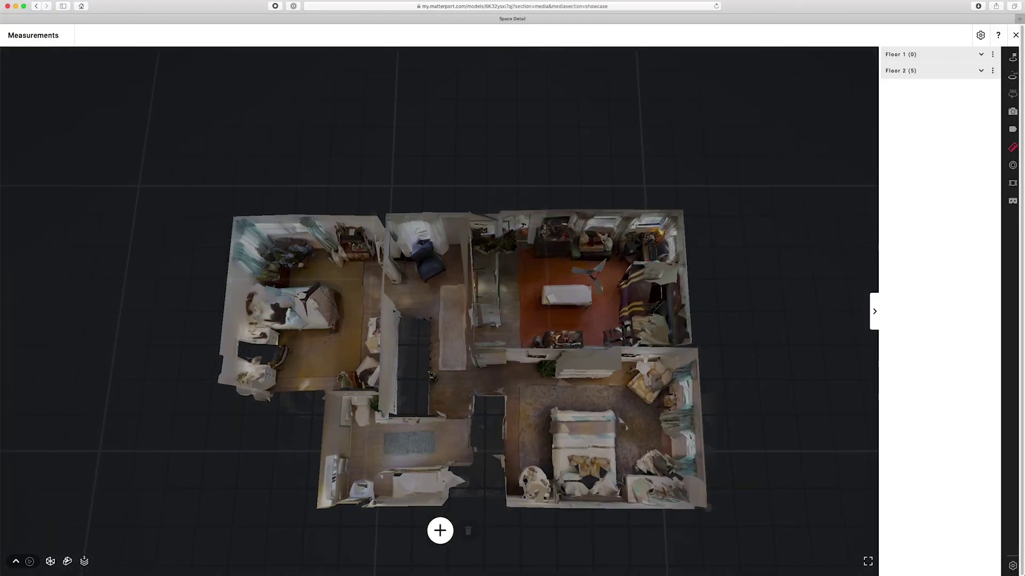
# Switch to the dollhouse view, enter Floor 1, and measure the width of the doorway leading to the hall by the stairs.
pyautogui.click(67, 561)
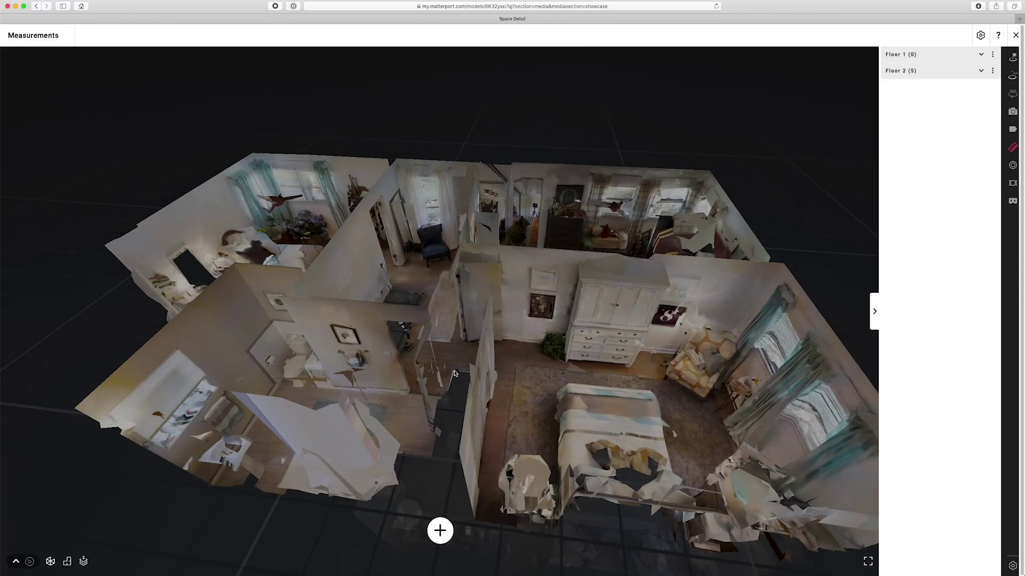
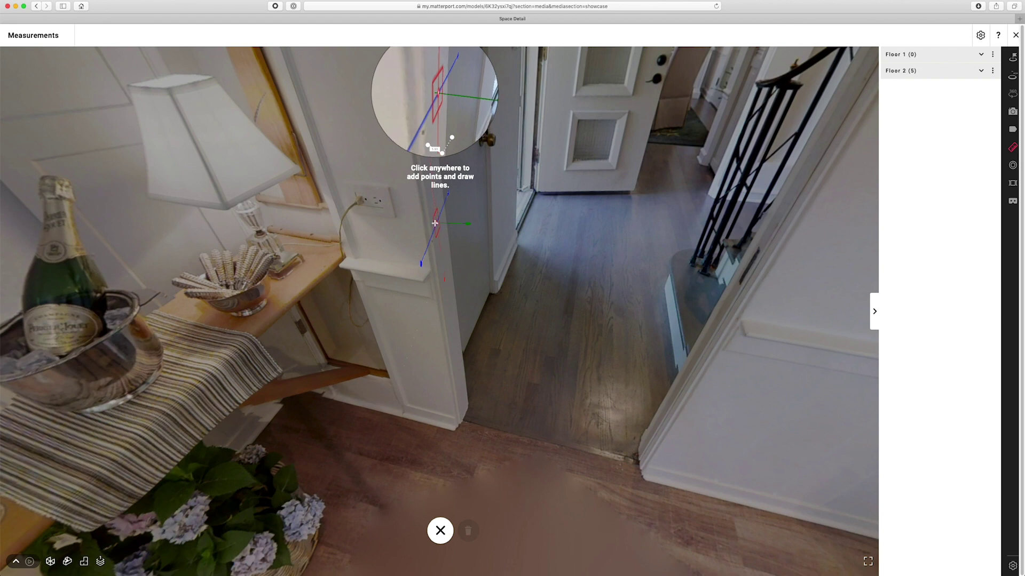
pyautogui.click(435, 223)
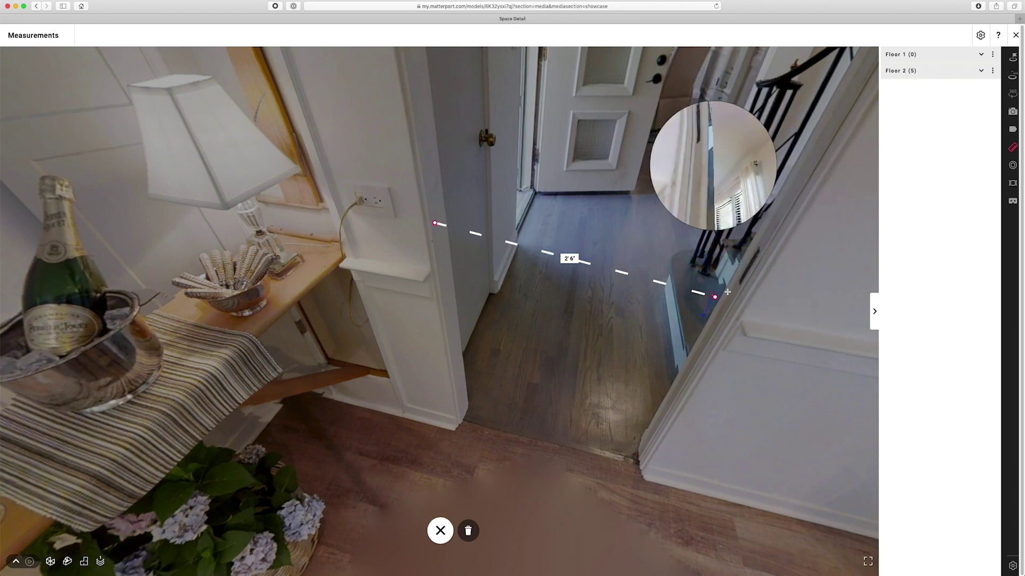
pyautogui.click(753, 270)
pyautogui.click(441, 531)
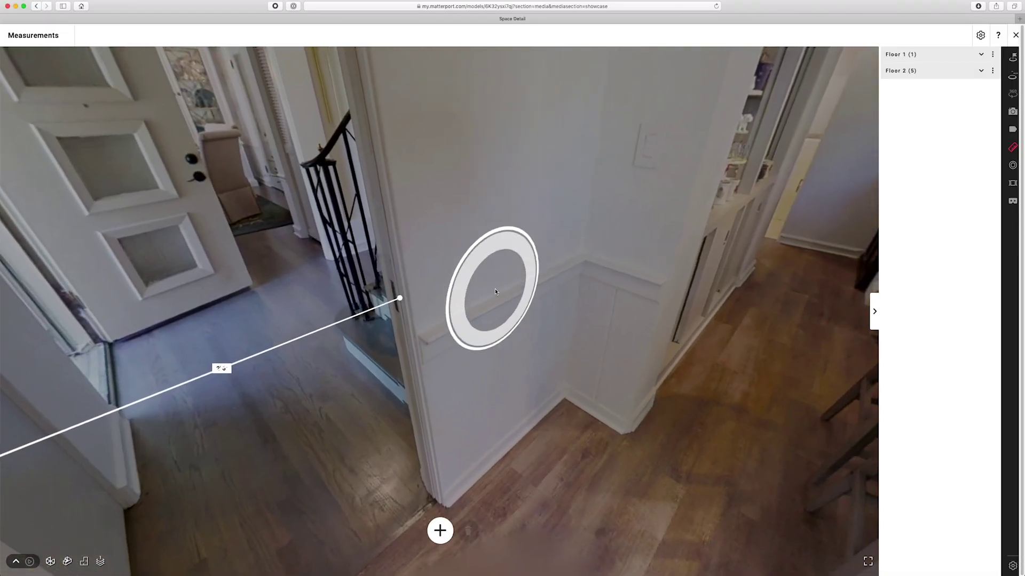
# Examine the doorway measurement from the room, from the staircase side and through the dollhouse view.
pyautogui.moveTo(495, 291); pyautogui.dragTo(667, 276)
pyautogui.click(666, 276)
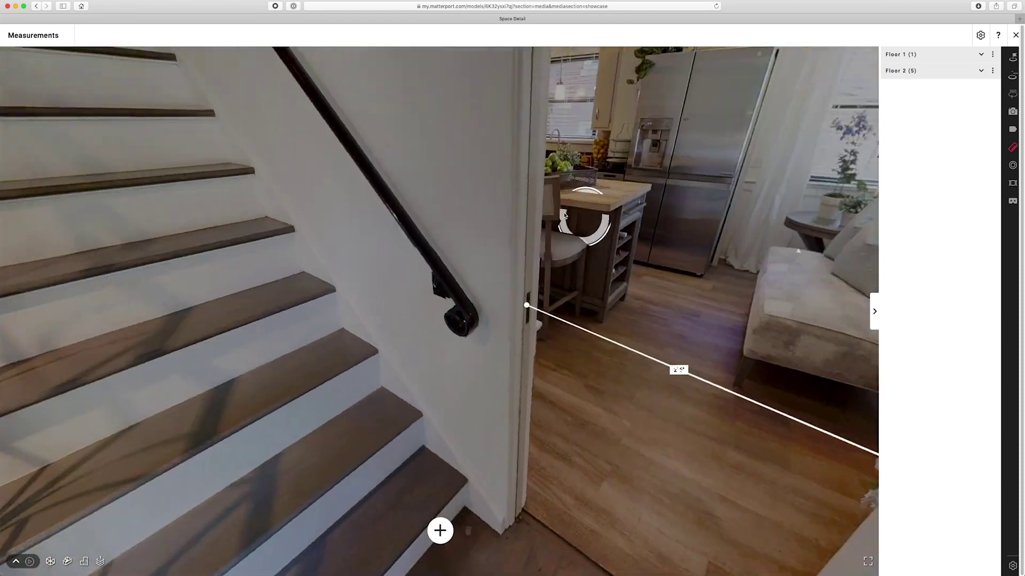
pyautogui.scroll(-10, 508, 400)
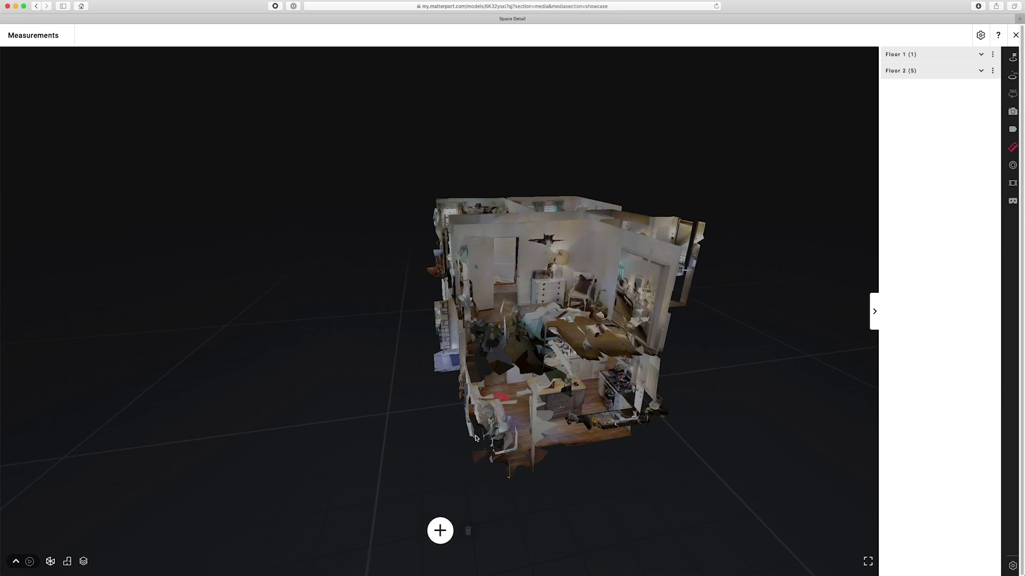
pyautogui.click(500, 397)
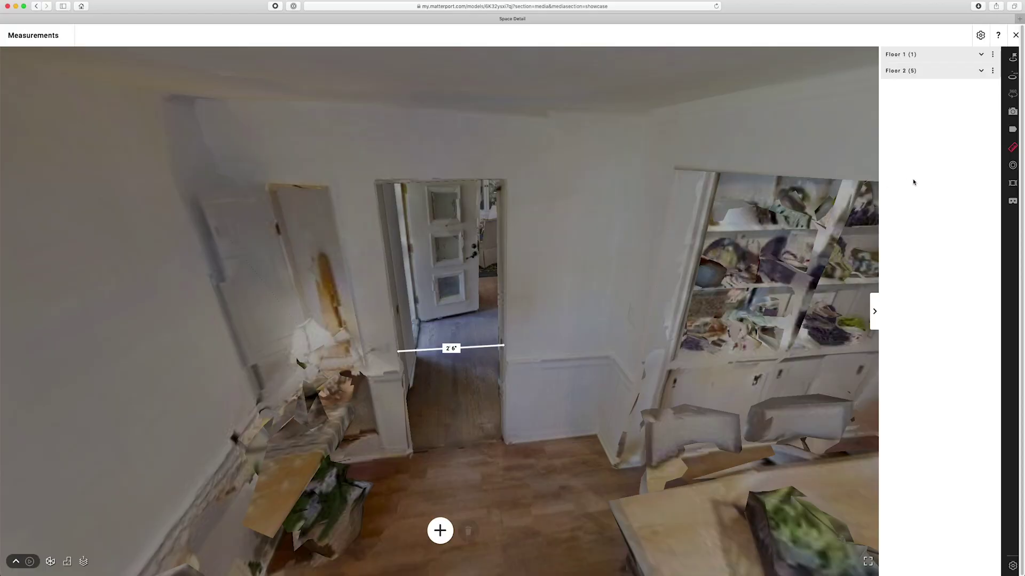
# Name the Floor 1 measurement "Doorway" and add a measurement across the Floor 2 hallway named "Hallway on second floor".
pyautogui.click(981, 56)
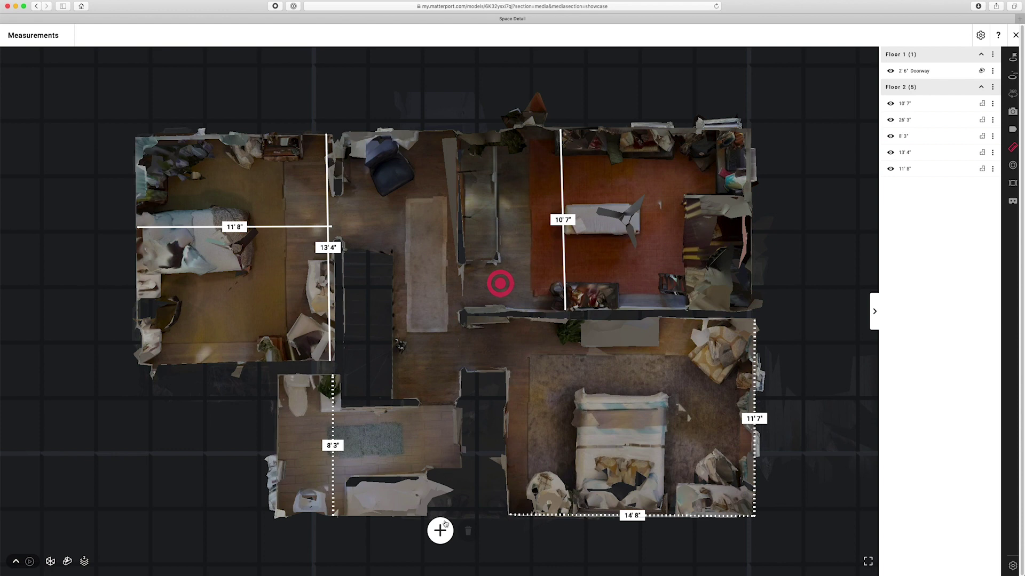
pyautogui.click(440, 531)
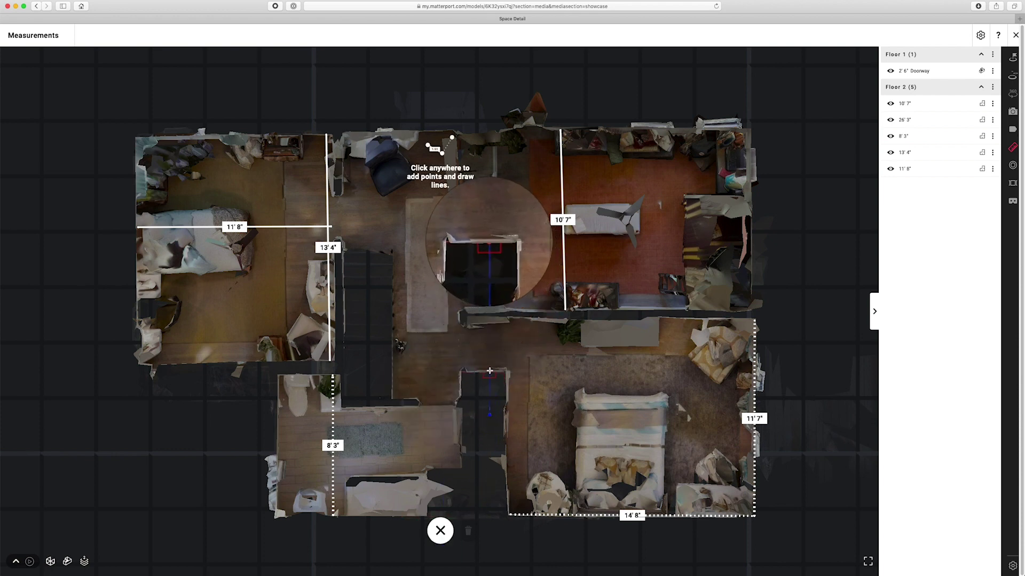
pyautogui.click(474, 399)
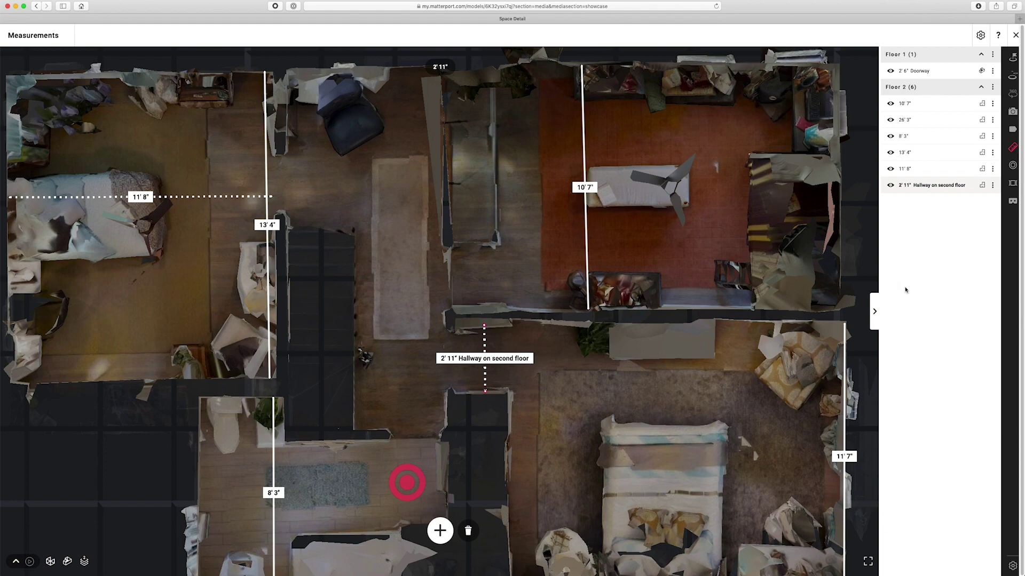
# Close the Measurements tool, preview the space in measurement mode, and check the hallway measurement on Floor 2.
pyautogui.click(1015, 37)
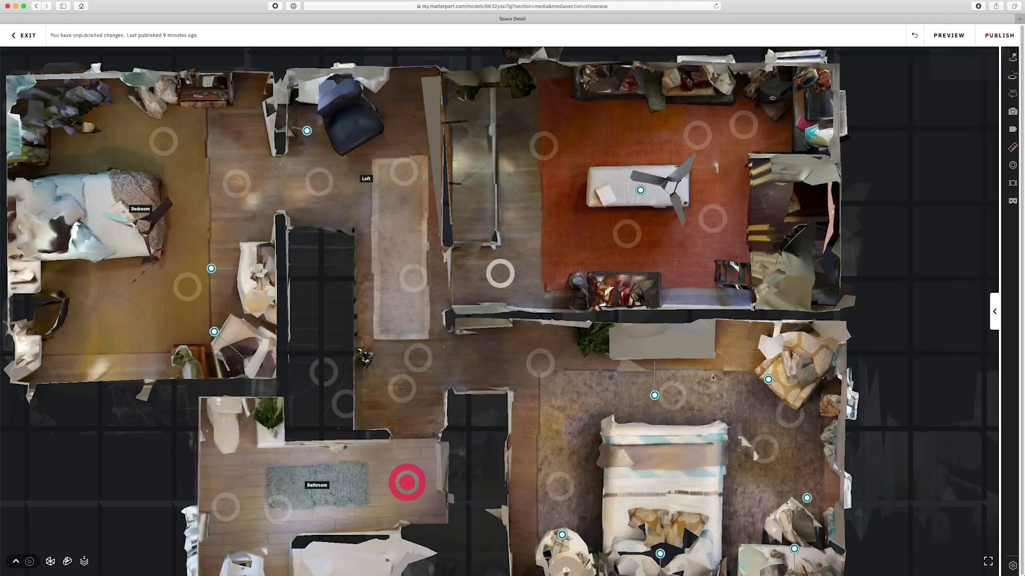
pyautogui.click(949, 35)
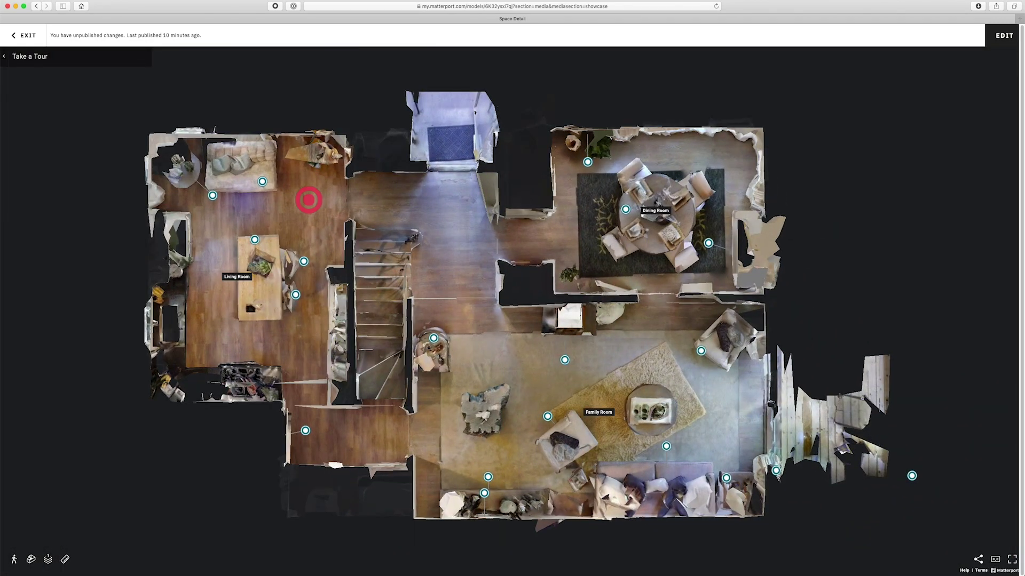
pyautogui.click(64, 560)
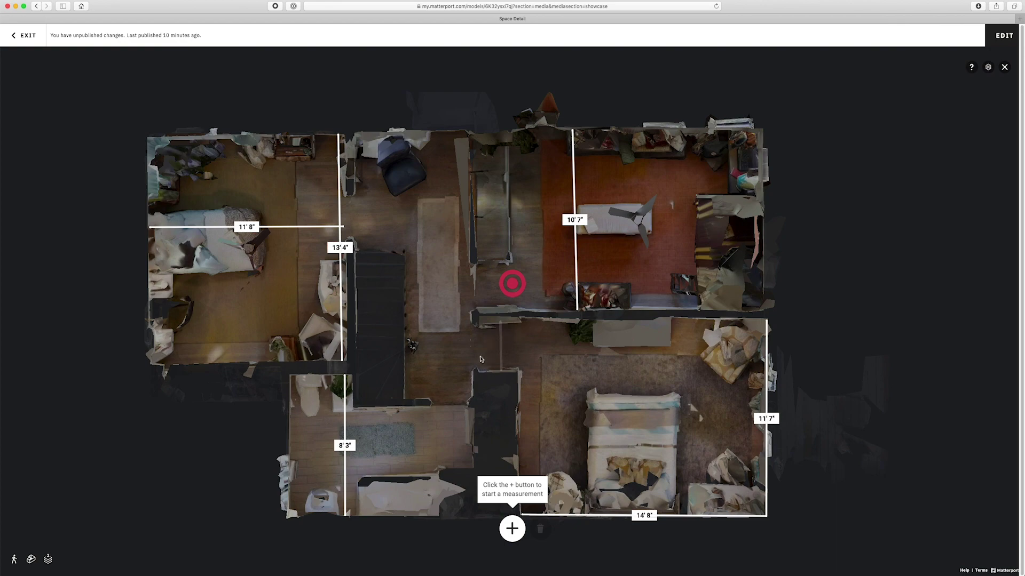
pyautogui.scroll(-5, 502, 353)
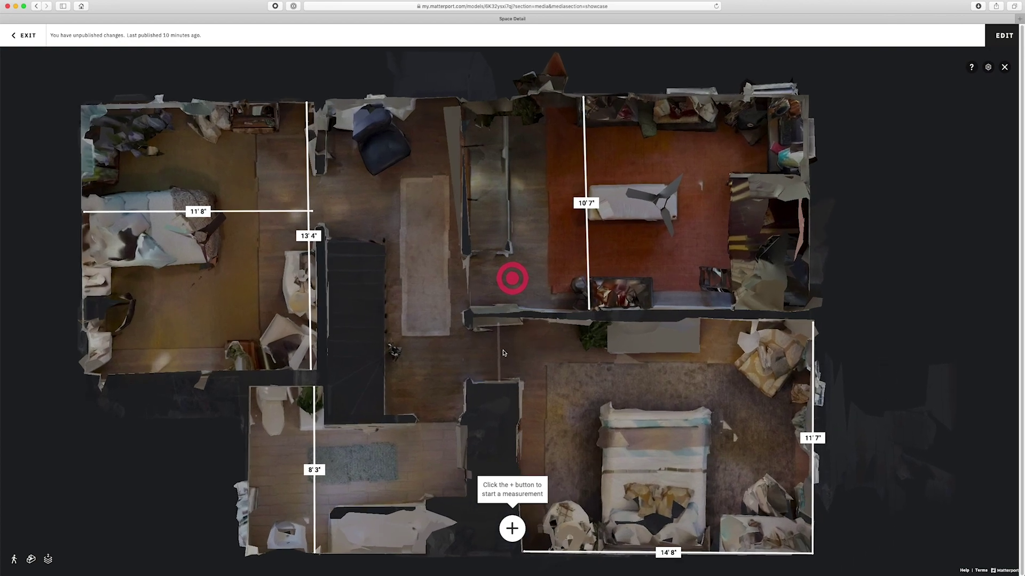
pyautogui.scroll(5, 499, 362)
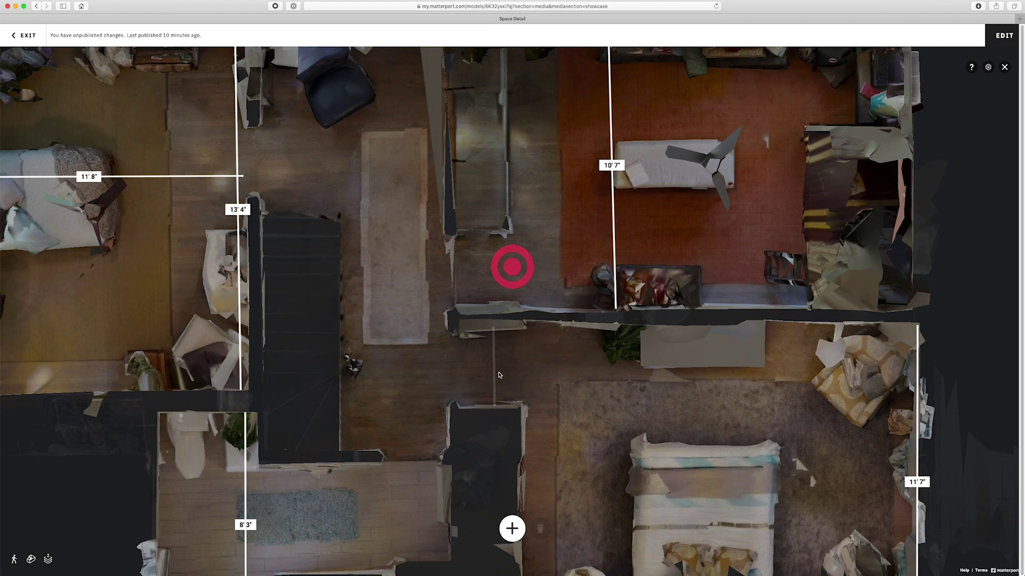
# Return to editing, reopen the Measurements tool, and shorten the hallway measurement's name to "Hallway".
pyautogui.click(1004, 36)
pyautogui.click(1012, 147)
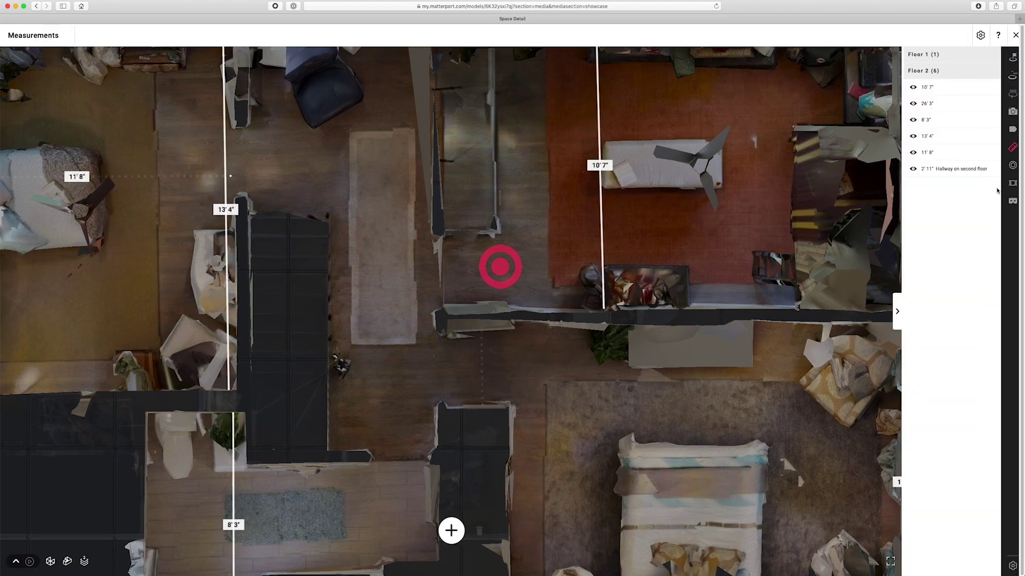
pyautogui.click(976, 189)
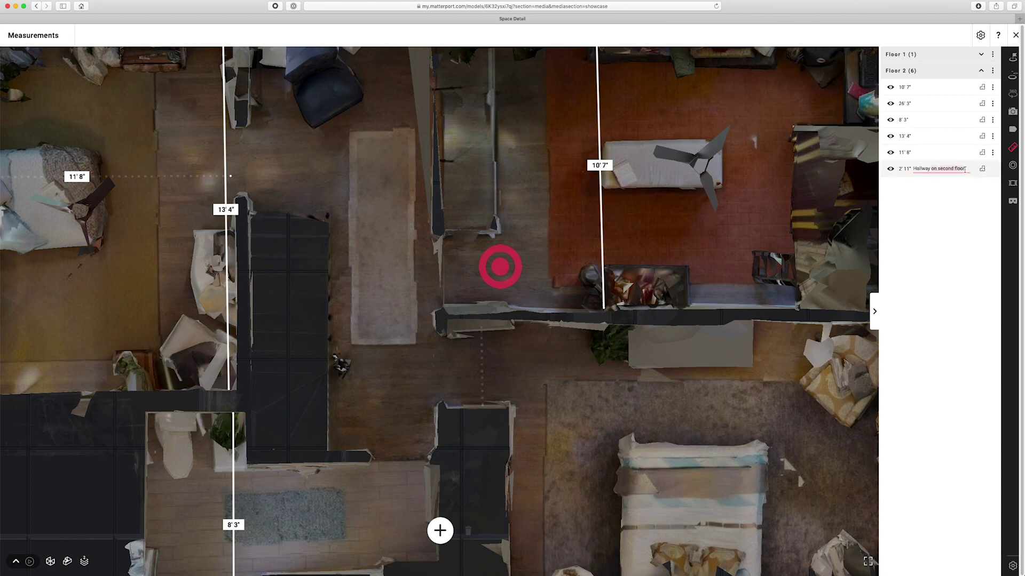
# Close the Measurements tool and preview Floor 2 in measurement mode to check the renamed hallway label.
pyautogui.click(1015, 35)
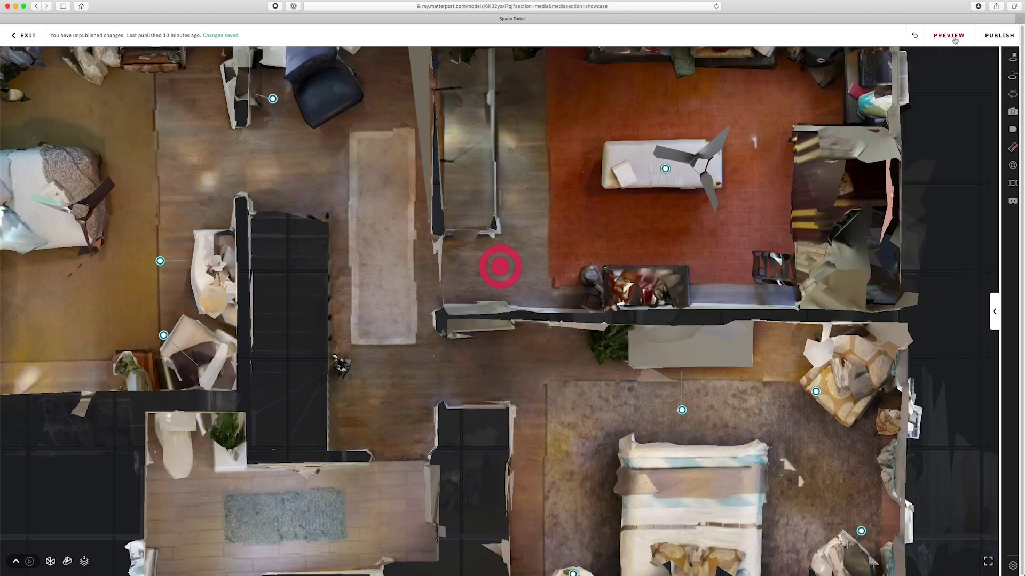
pyautogui.click(947, 35)
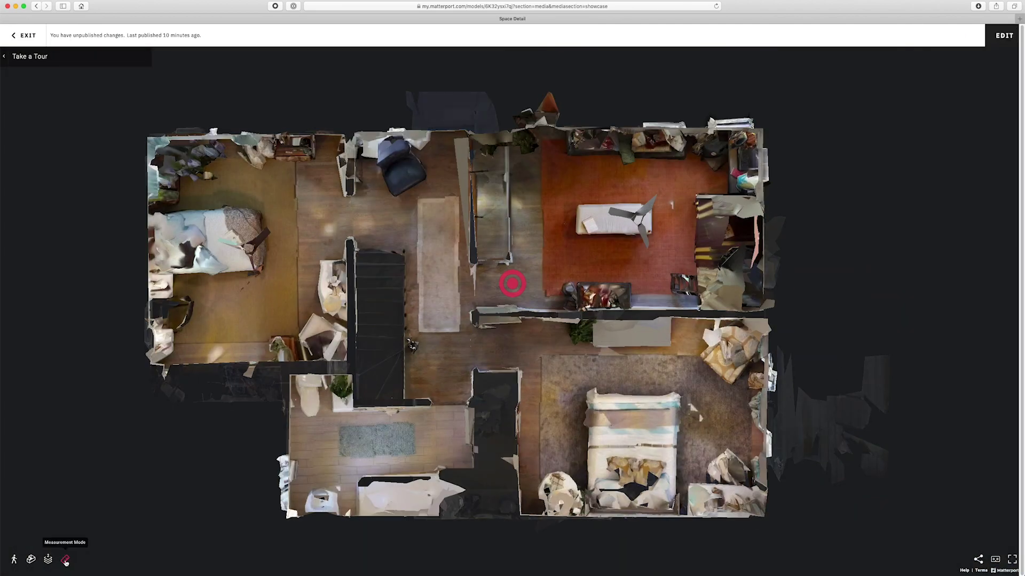
pyautogui.click(65, 559)
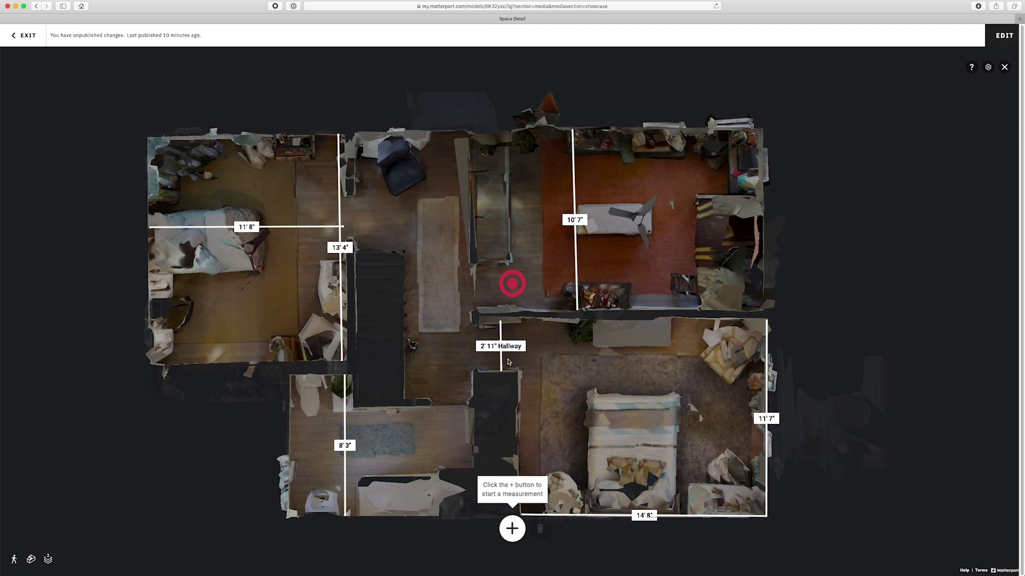